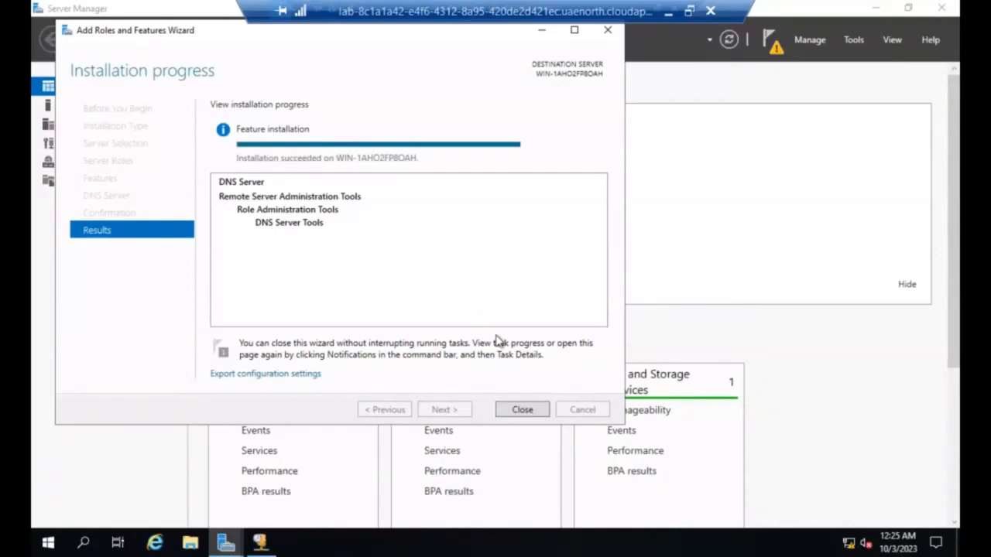
Step: Close the finished DNS role installation wizard and the DHCP console, and open DNS Manager maximized
click(527, 412)
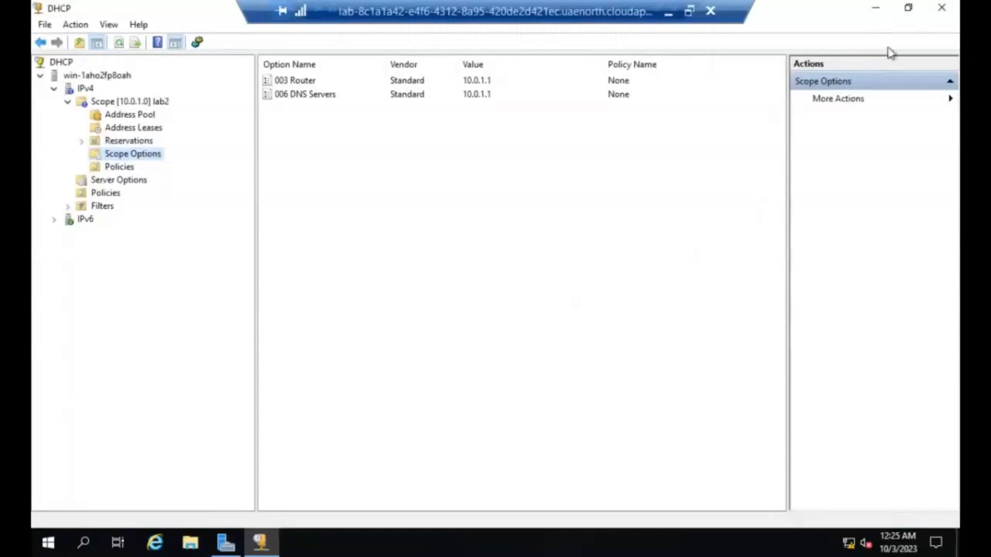
click(948, 10)
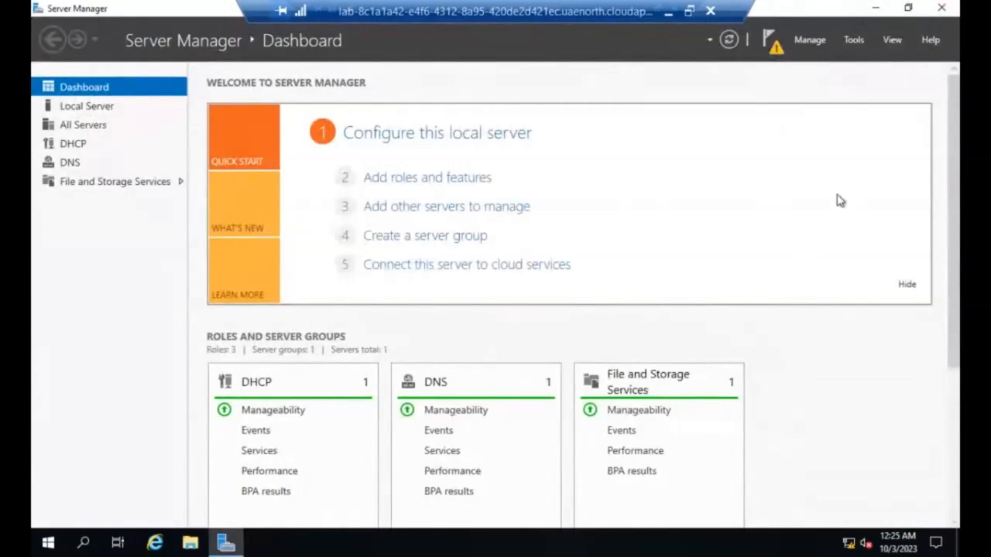
click(865, 39)
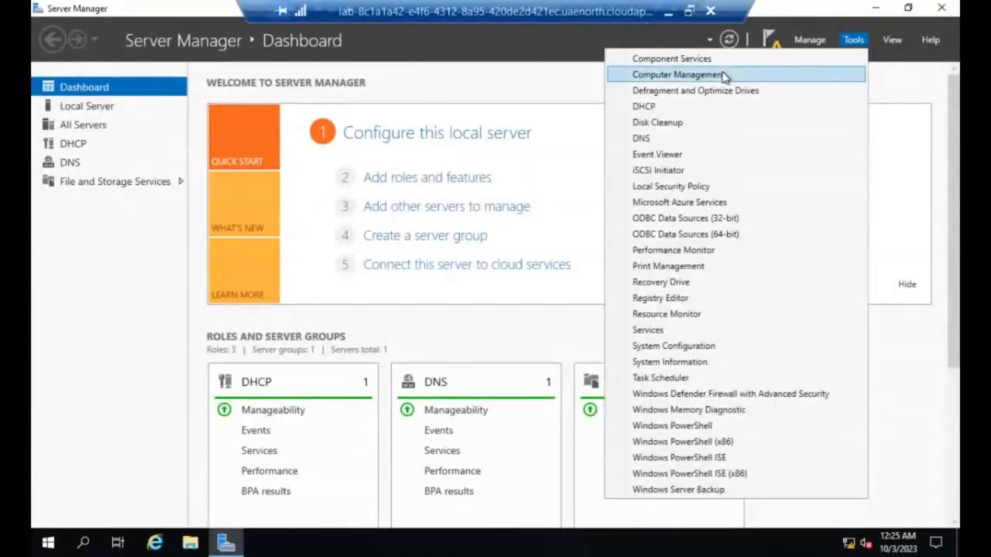
click(659, 139)
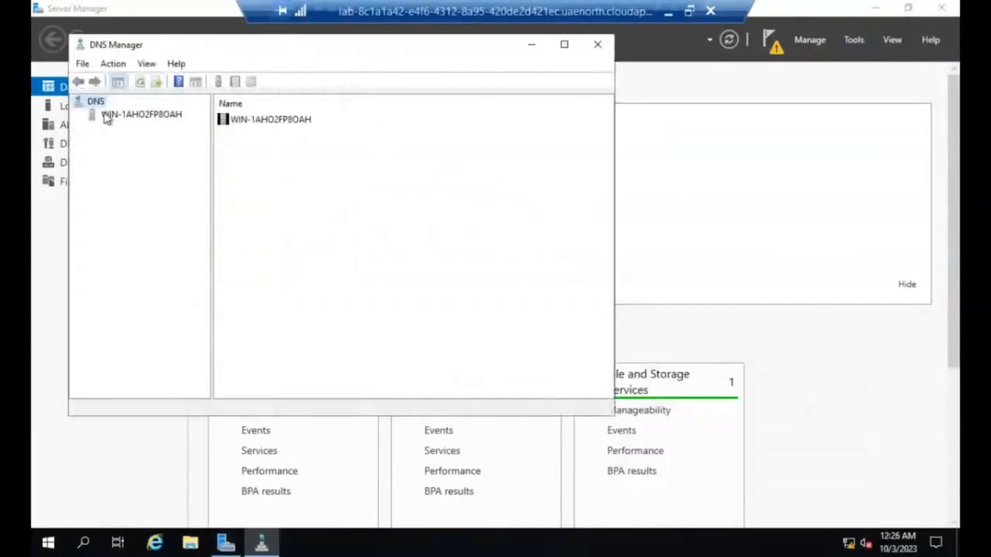
click(568, 44)
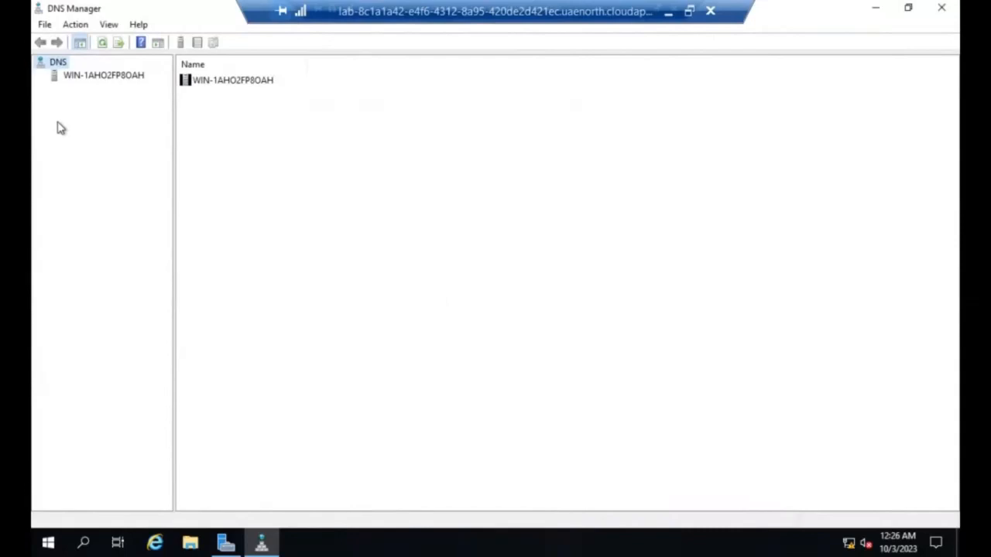
Step: Start the New Zone wizard for the server's Forward Lookup Zones and continue past its welcome page
click(55, 78)
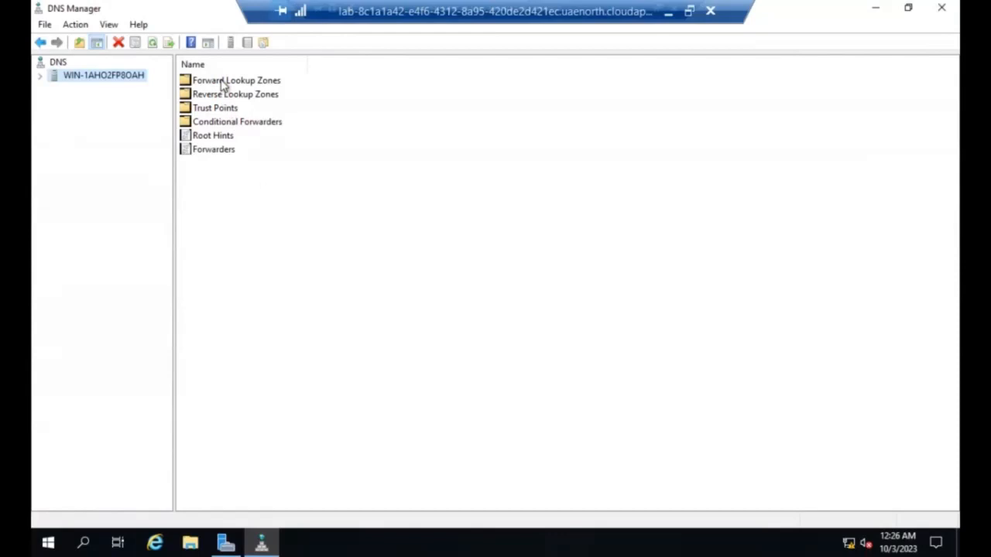
double_click(223, 82)
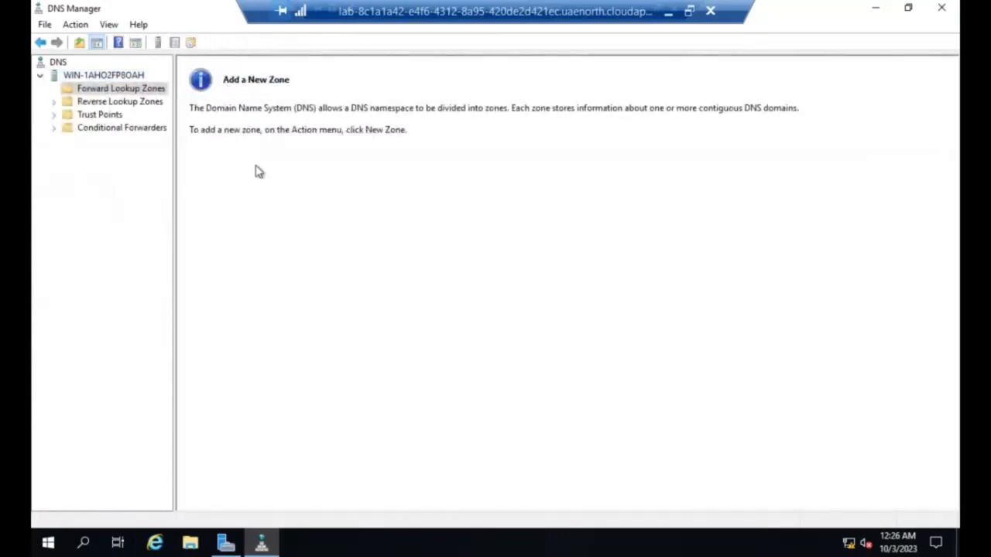
right_click(118, 91)
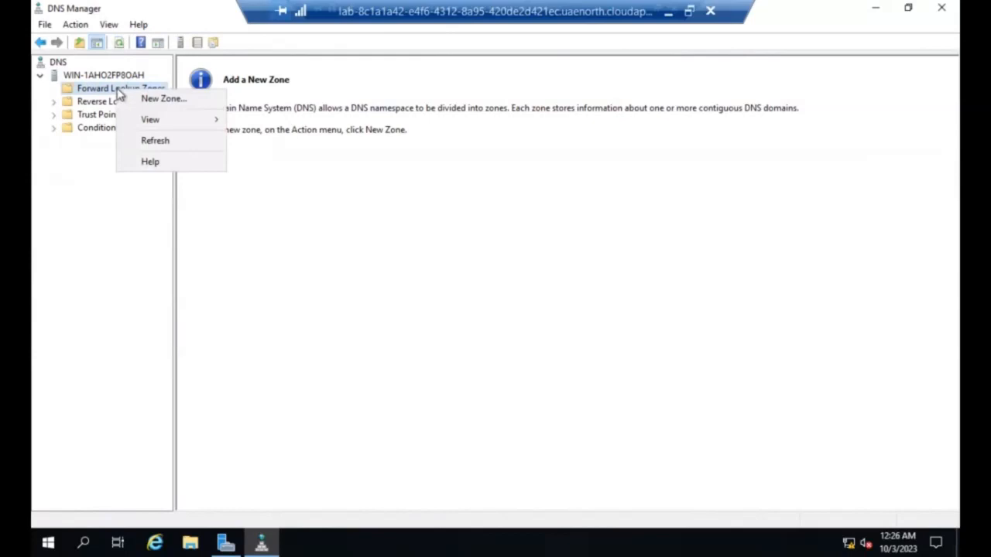
click(159, 100)
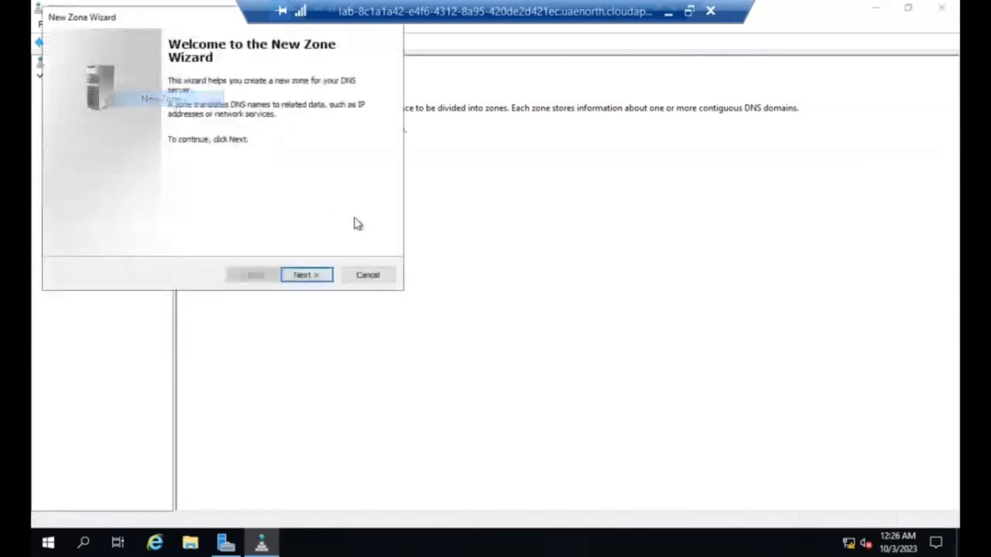
click(314, 277)
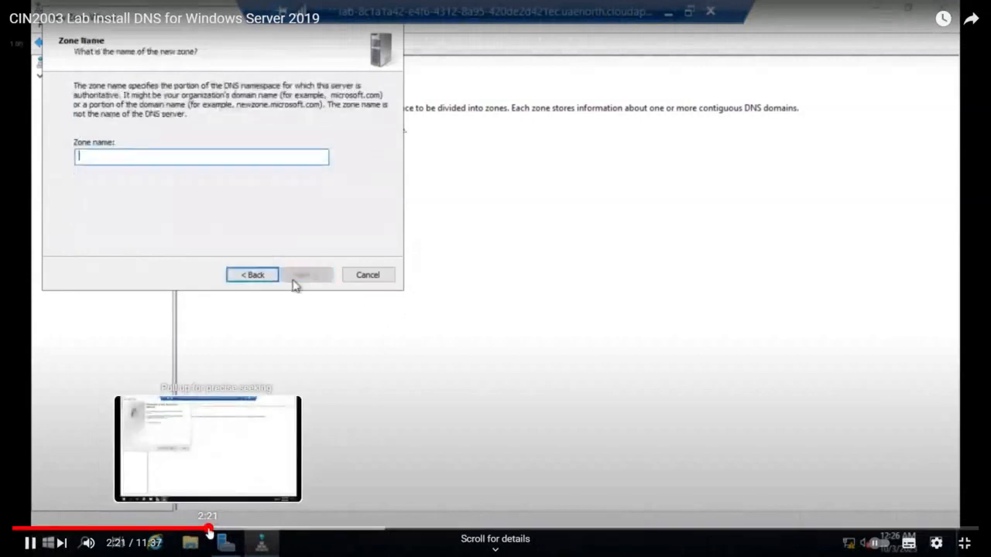
drag(182, 533, 58, 528)
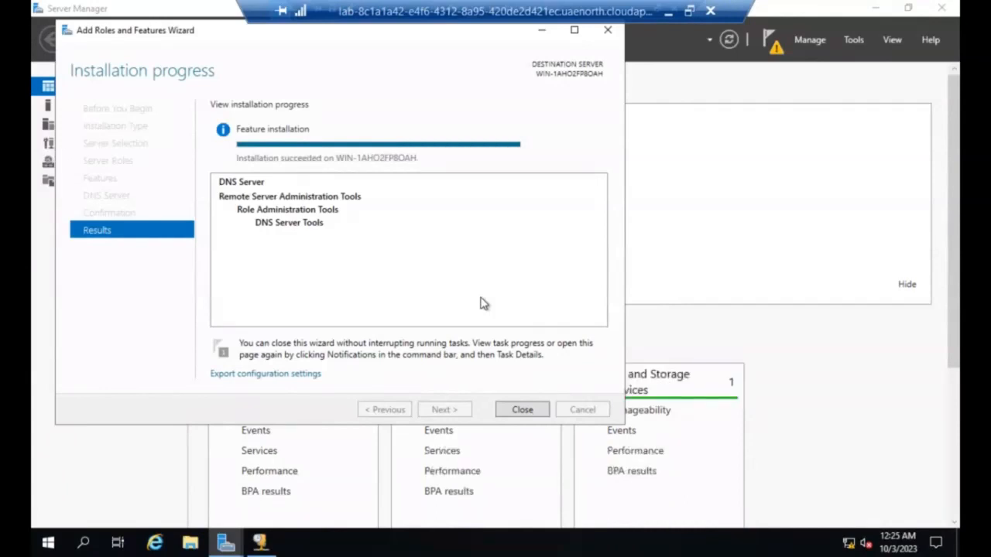
Step: Dismiss the completed Add Roles and Features wizard and the DHCP console, and bring up DNS Manager at full size
click(526, 412)
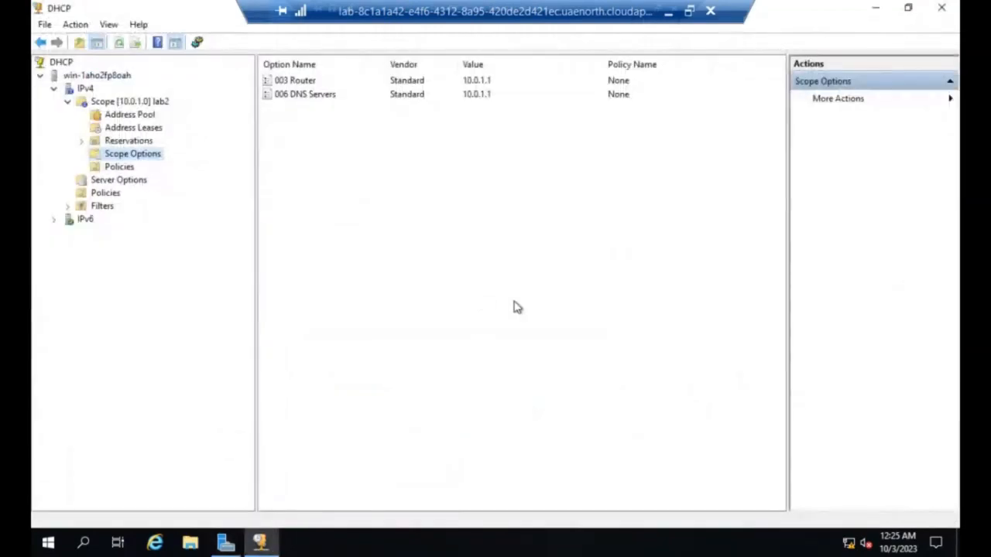
click(949, 9)
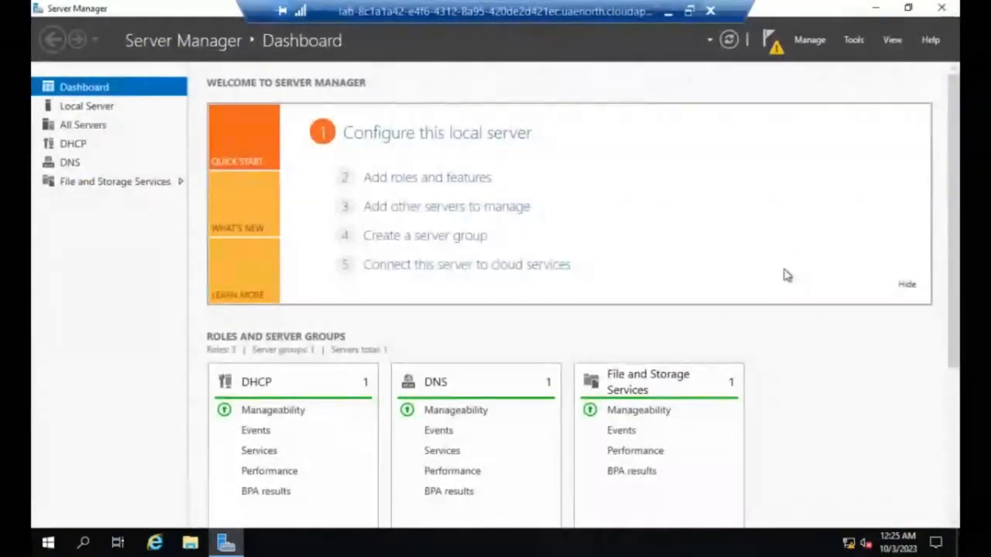
click(864, 38)
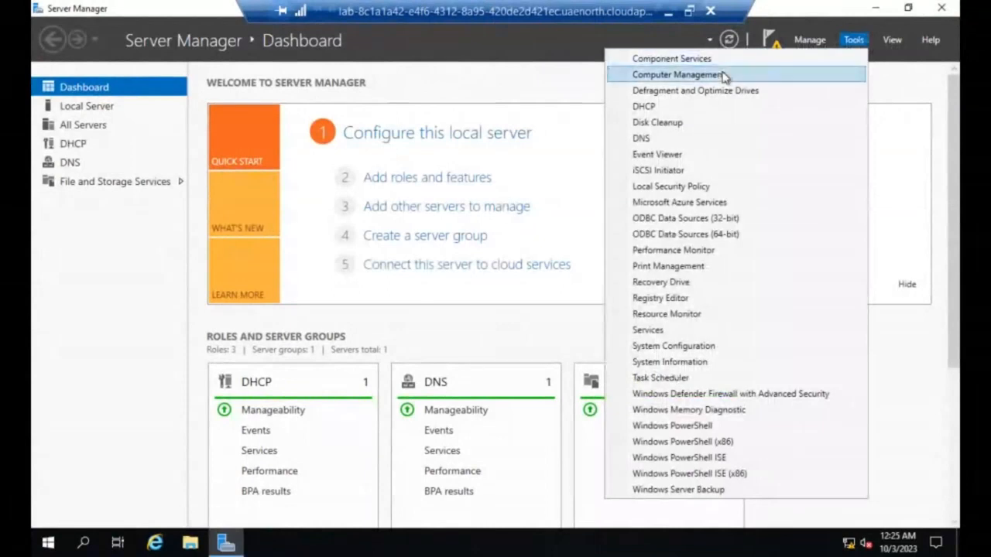
click(657, 138)
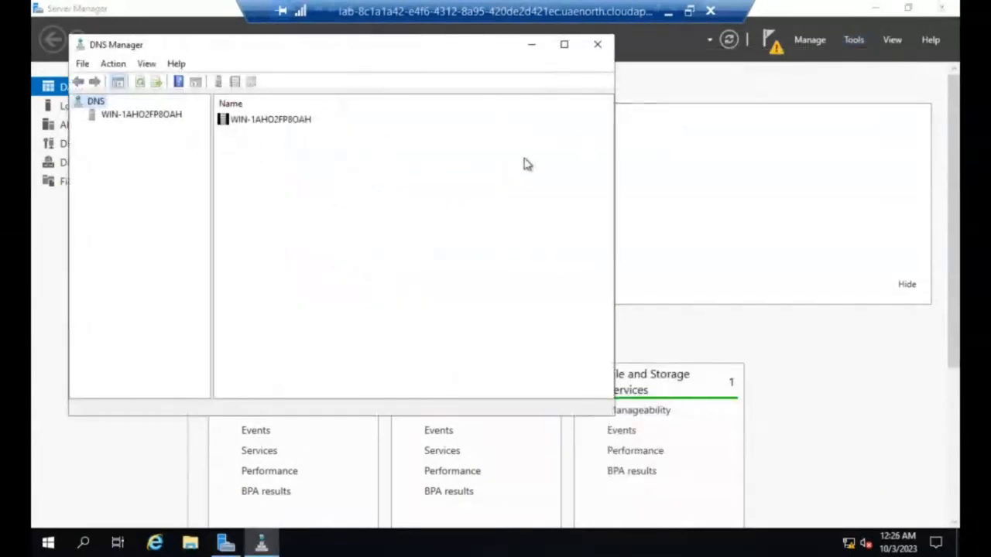
click(565, 44)
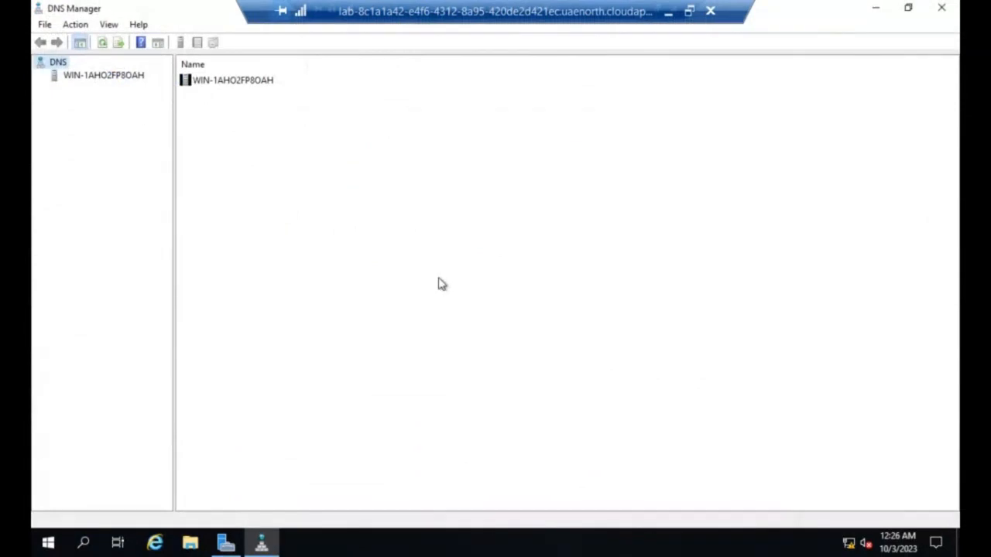
Step: Start a new zone under the server's Forward Lookup Zones and choose Primary zone as its type
click(55, 78)
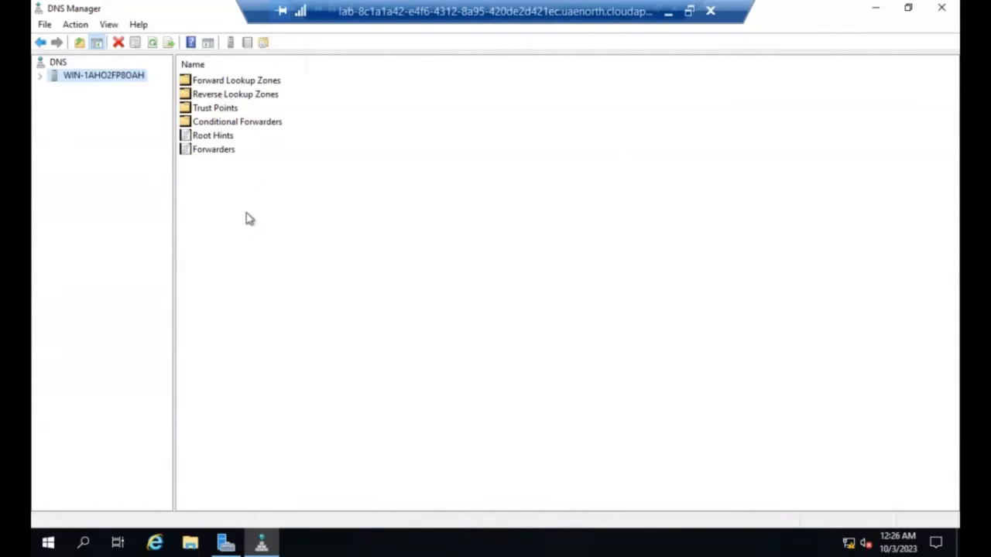
double_click(222, 84)
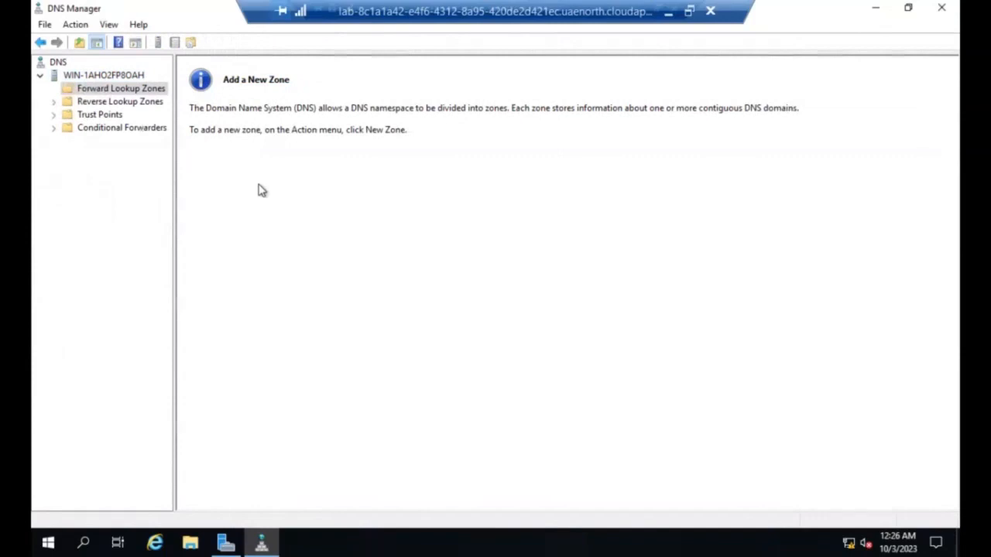
right_click(118, 92)
click(158, 107)
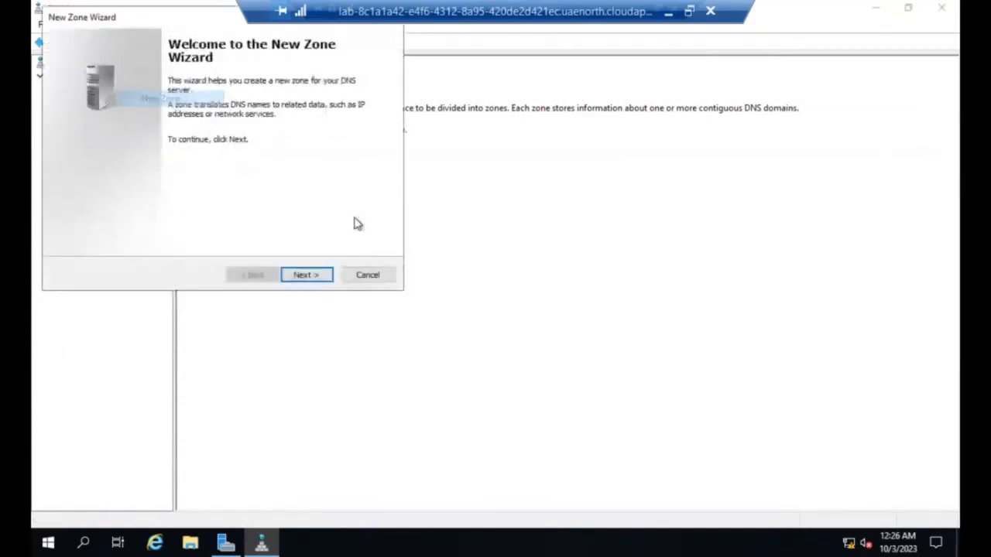
click(316, 277)
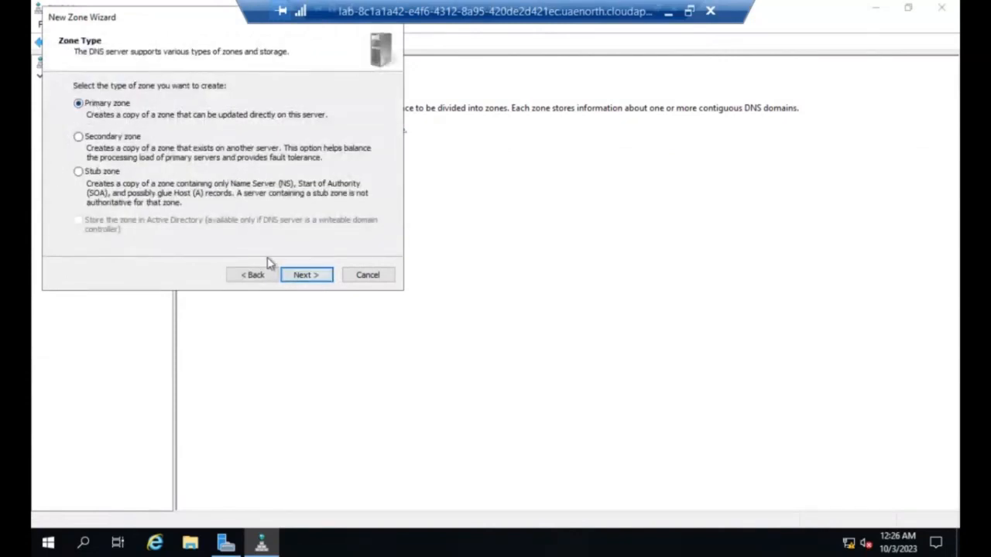
click(297, 279)
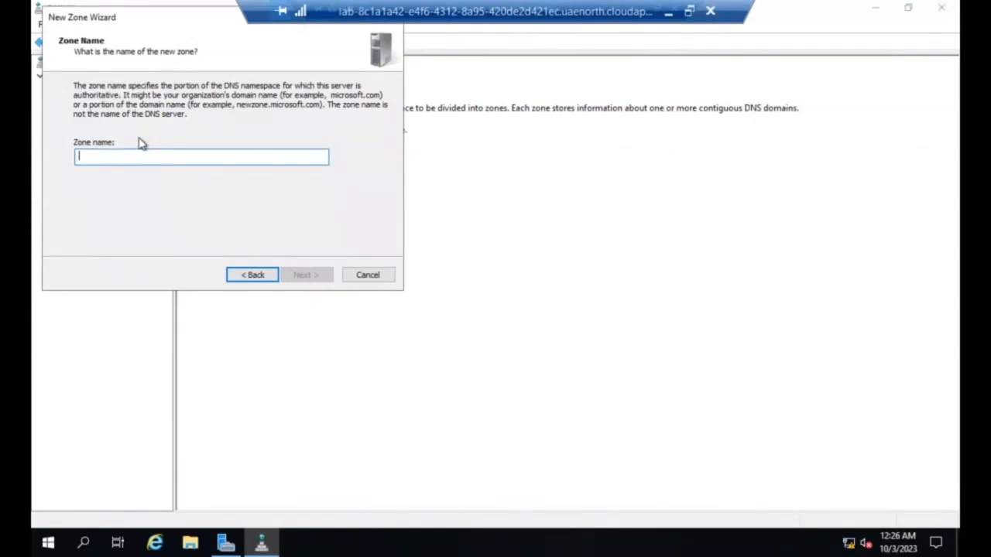
text(HCT)
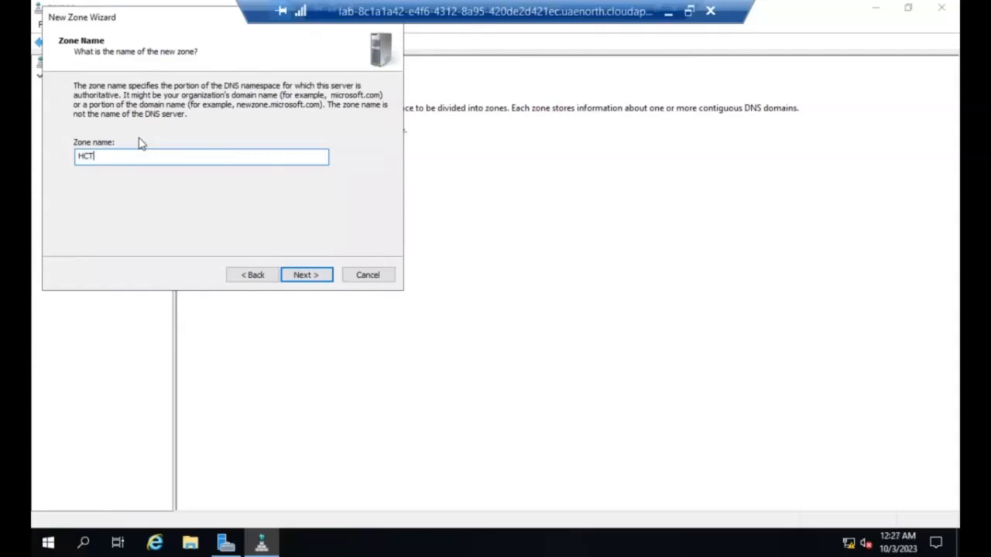
text(1)
key(BackSpace)
key(BackSpace)
key(BackSpace)
key(BackSpace)
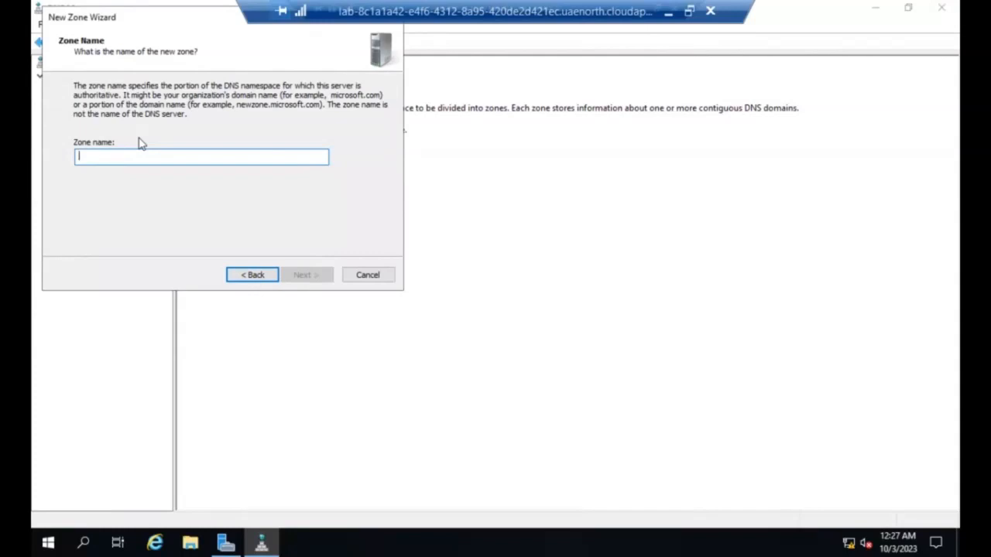
Step: Name the zone CTT1.ae, create it with the new zone file CTT1.ae.dns, and do not allow dynamic updates
text(C)
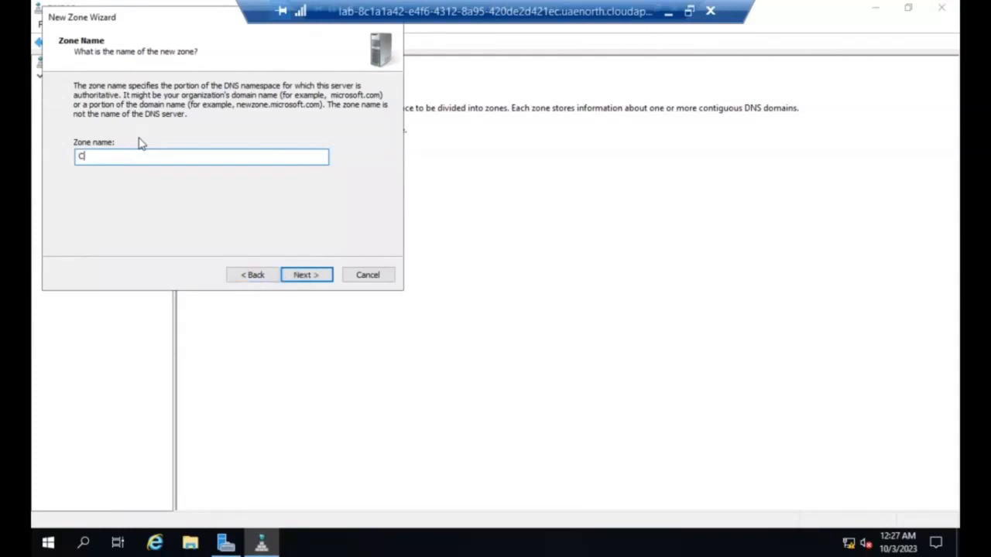
text(TT1.ae)
click(326, 278)
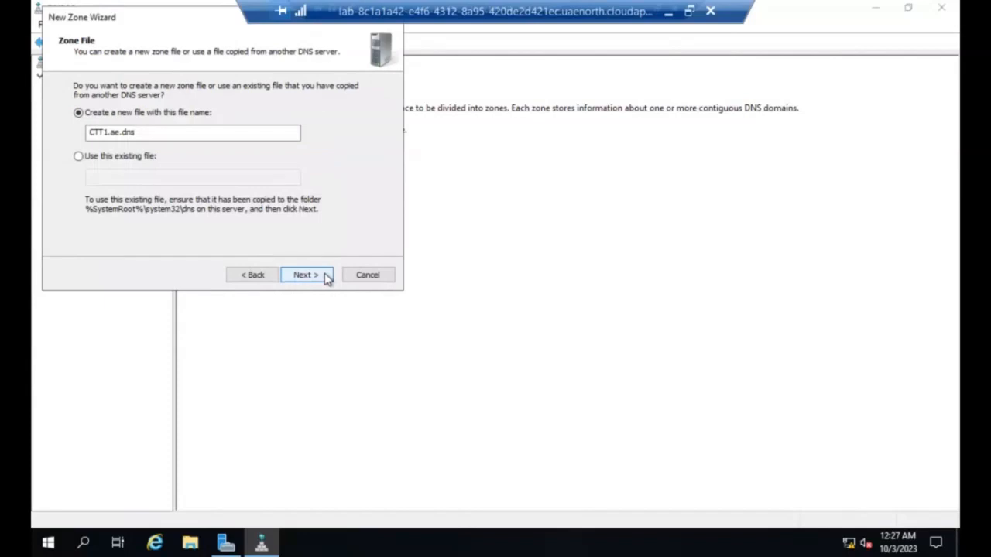
click(326, 277)
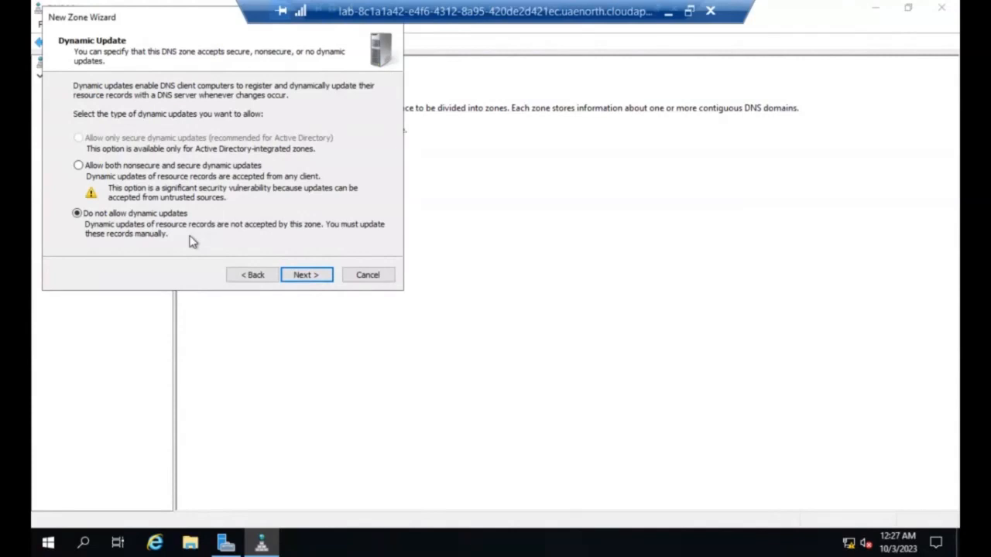
click(308, 277)
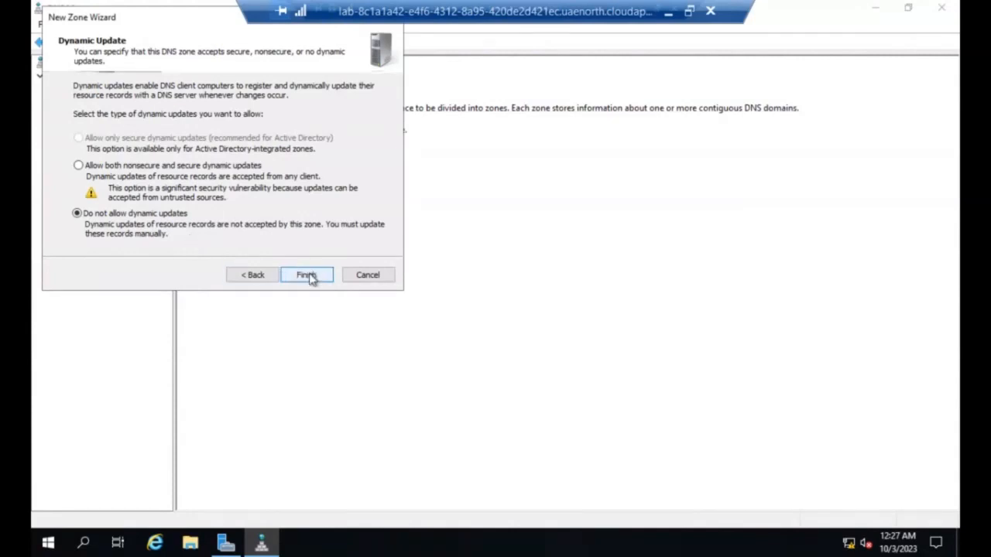
click(308, 276)
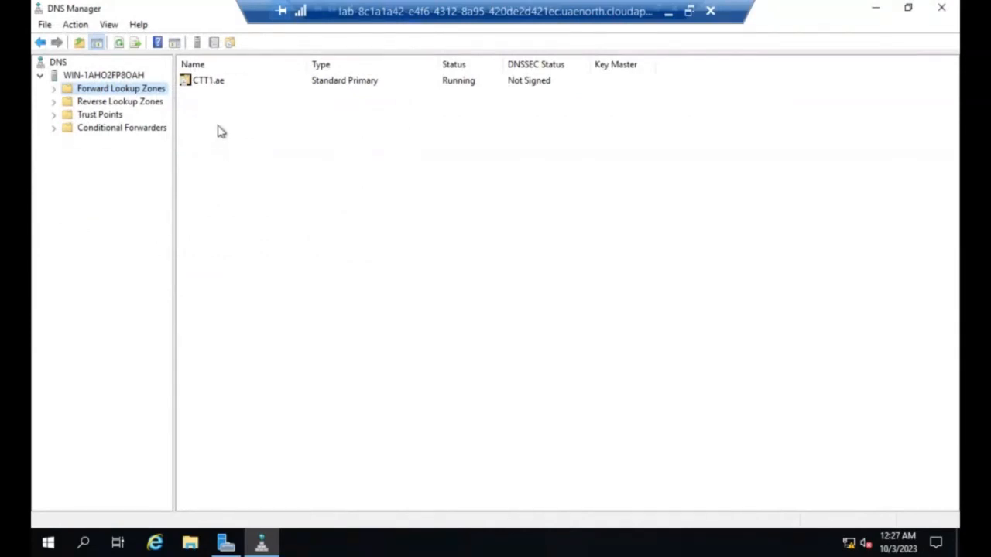
Step: Open the CTT1.ae zone and start a new host (A or AAAA) record in it
double_click(207, 83)
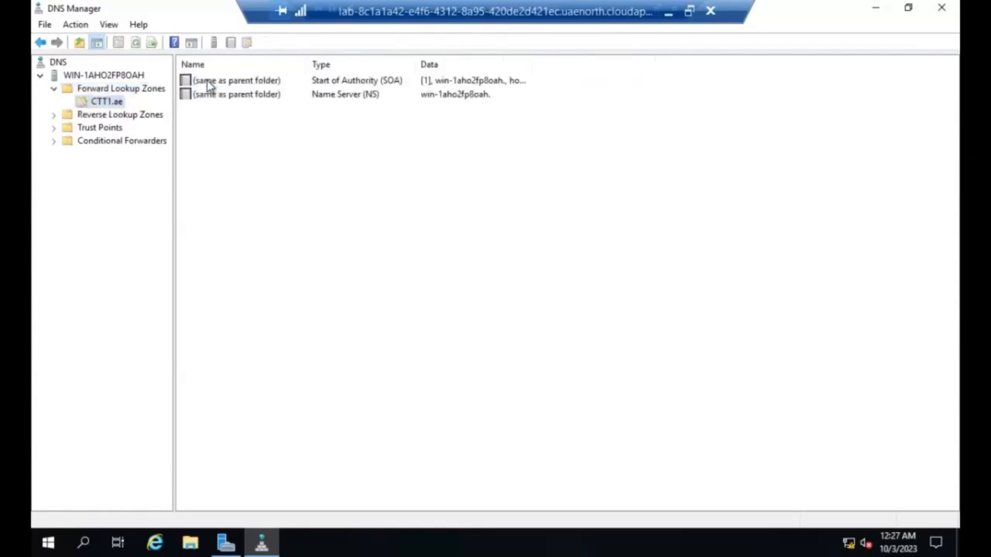
right_click(243, 130)
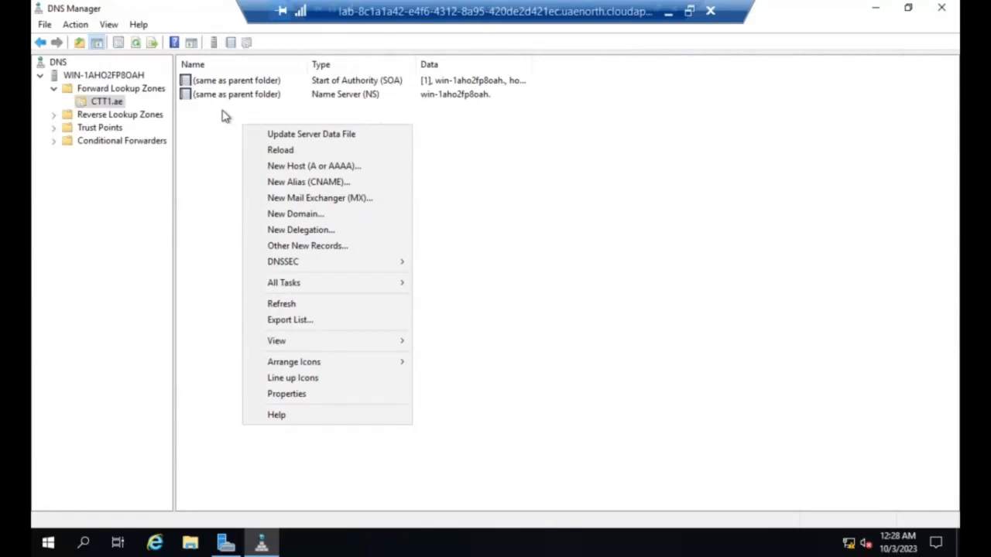
click(335, 168)
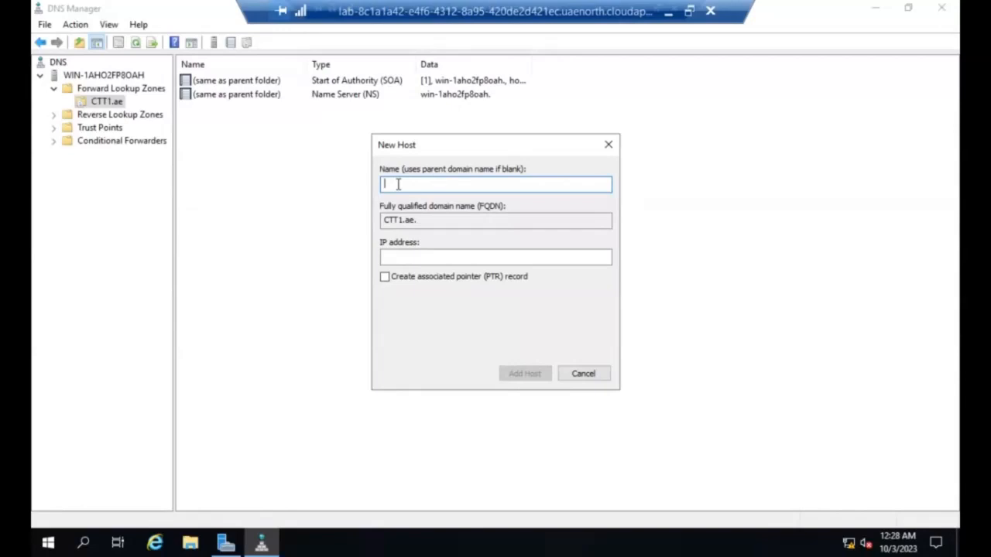
text(www.)
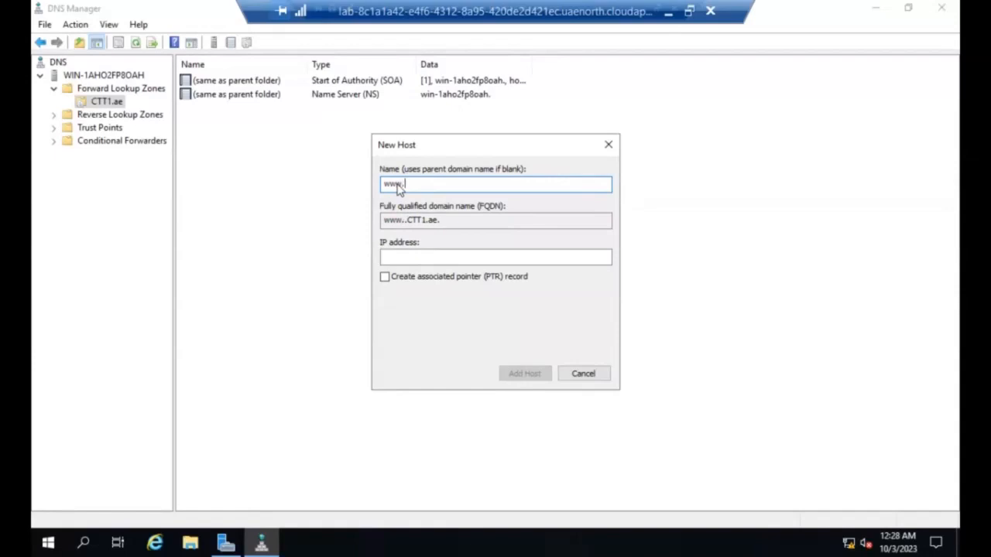
text(lab1.co)
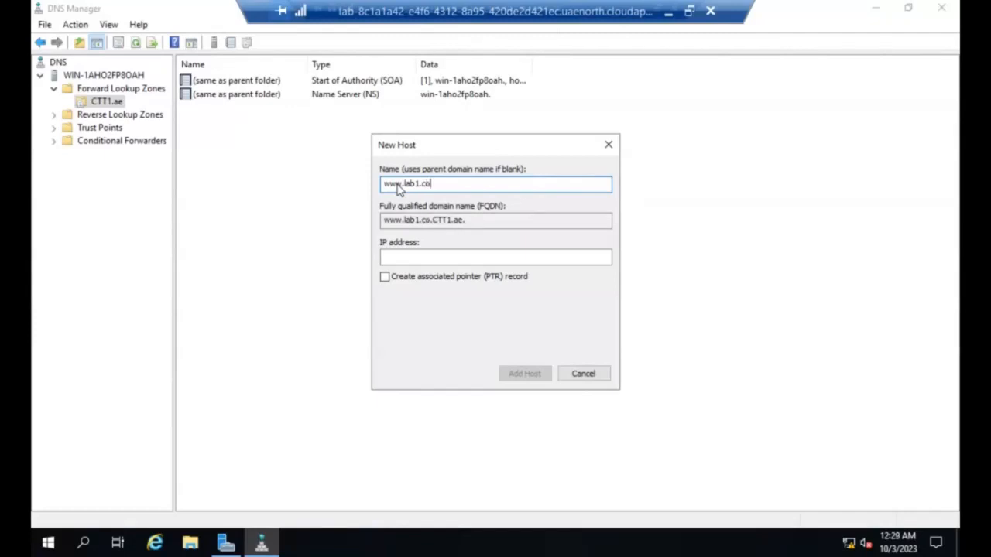
text(m)
key(BackSpace)
key(BackSpace)
key(BackSpace)
key(BackSpace)
key(BackSpace)
key(BackSpace)
key(BackSpace)
key(BackSpace)
key(BackSpace)
key(BackSpace)
key(BackSpace)
key(BackSpace)
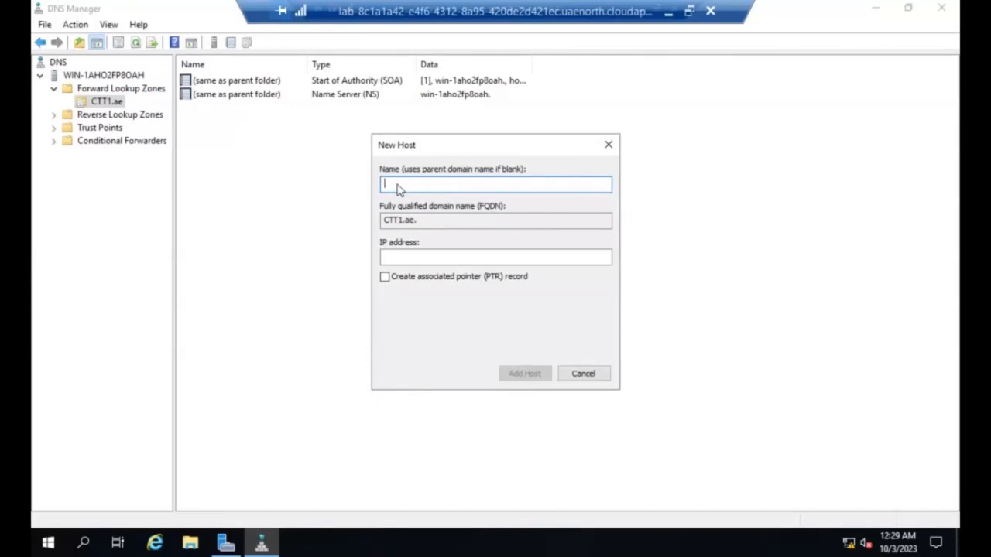
Step: Enter lab1 as the new host's name in the CTT1.ae zone
text(lab1)
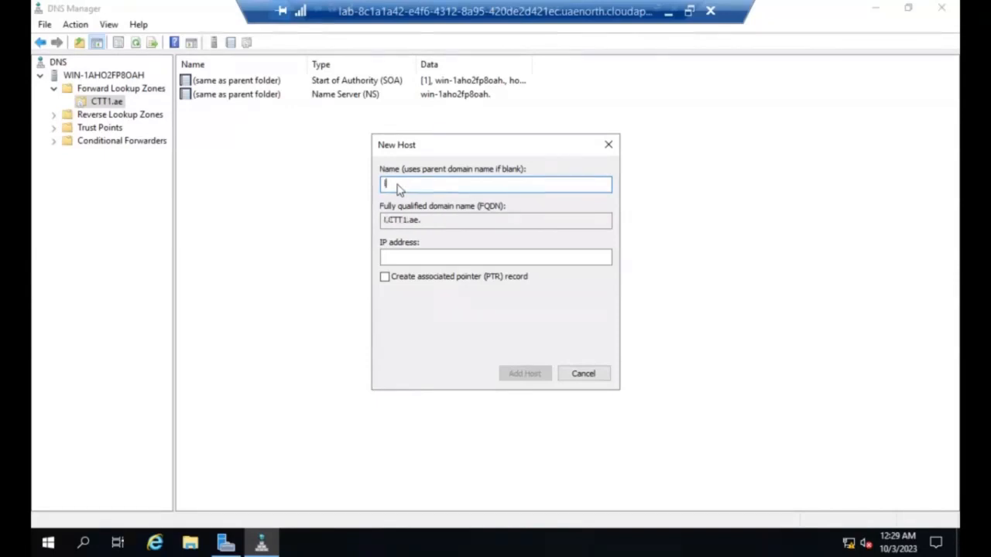
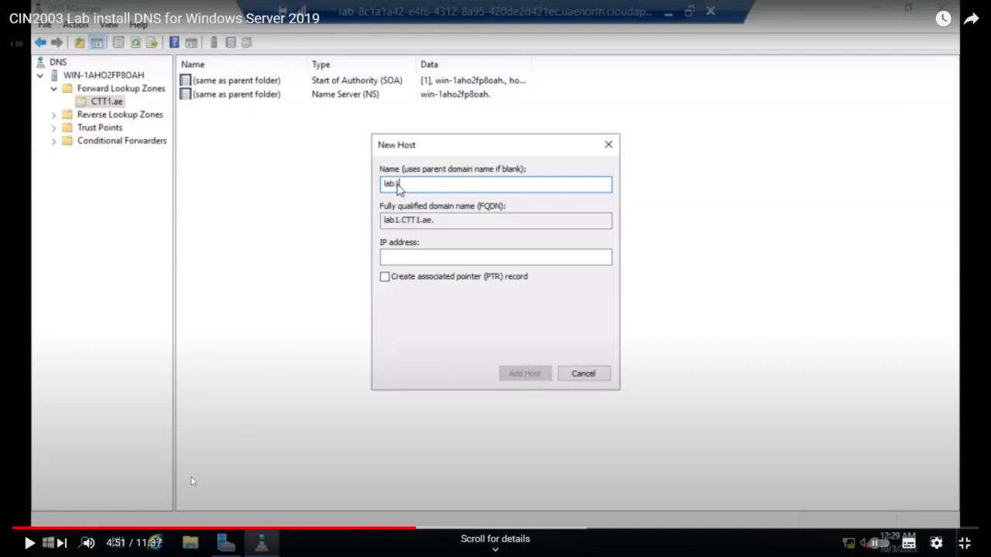
Step: Set the new host lab1's IP address to 10.0.1.30
click(29, 543)
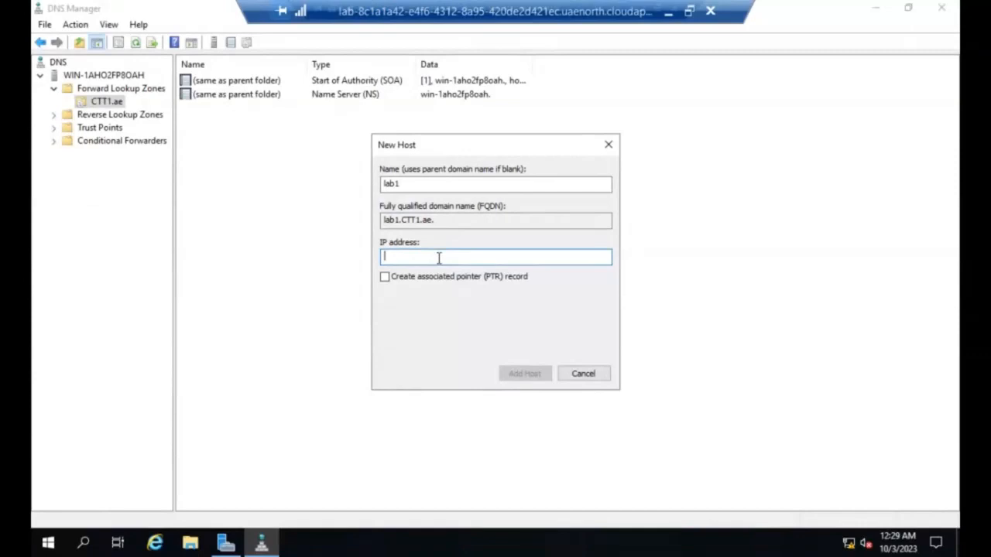
text(10.0.1.3)
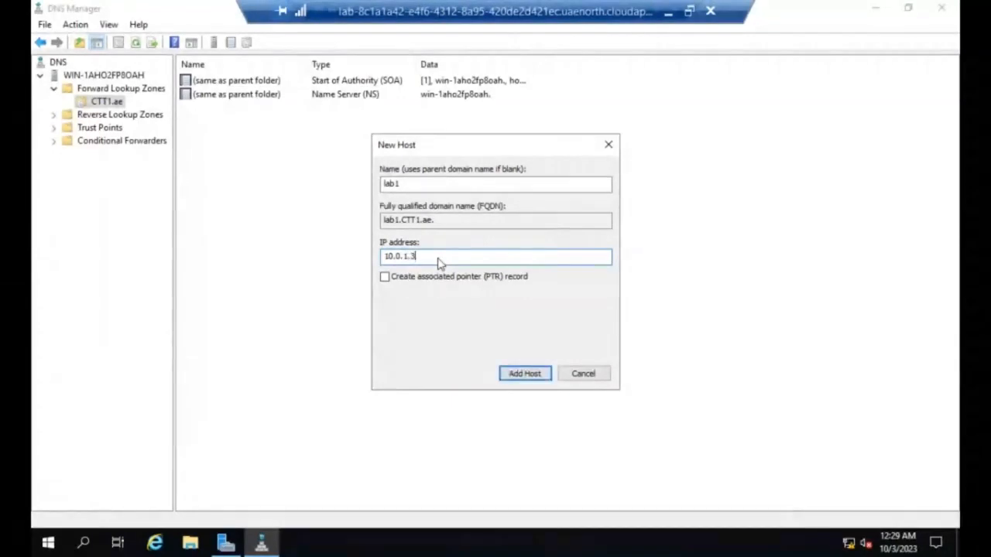
text(4)
key(BackSpace)
text(0)
Step: Enable creation of the associated pointer (PTR) record and add the lab1 host to the CTT1.ae zone
click(386, 279)
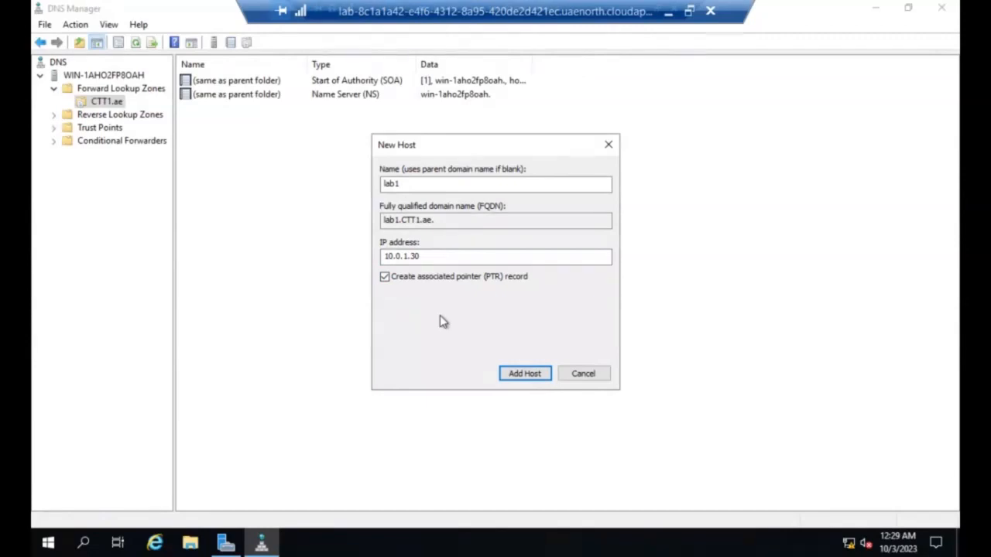
click(551, 375)
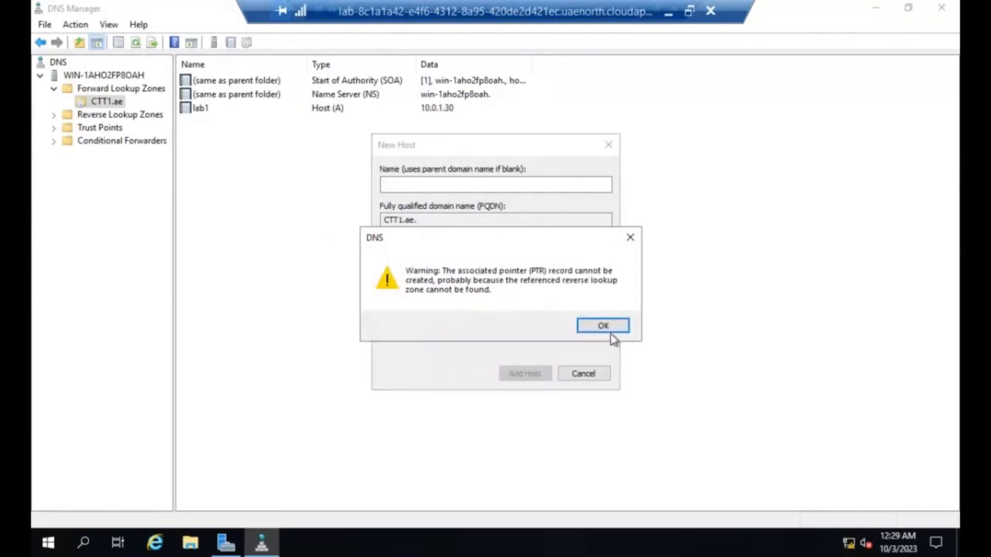
click(604, 326)
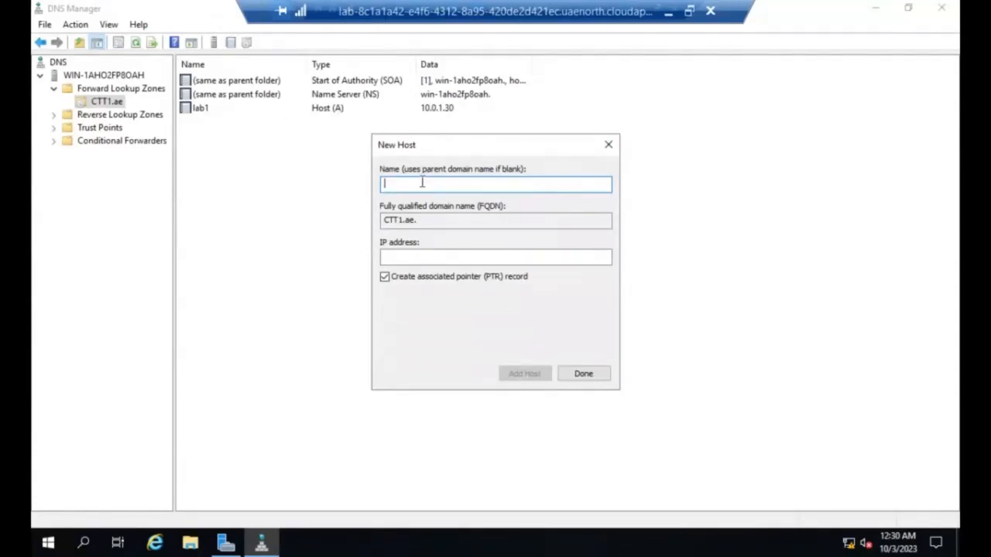
Step: Add a host named DC1 with the IP address 10.0.1.1 to the CTT1.ae zone and finish adding hosts
text(DC1)
click(393, 259)
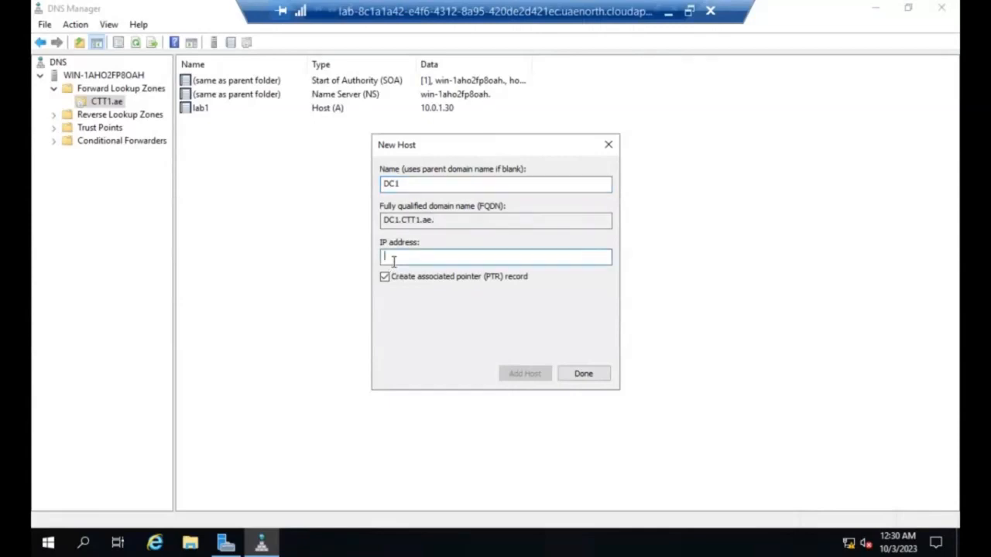
text(10.0.1.1)
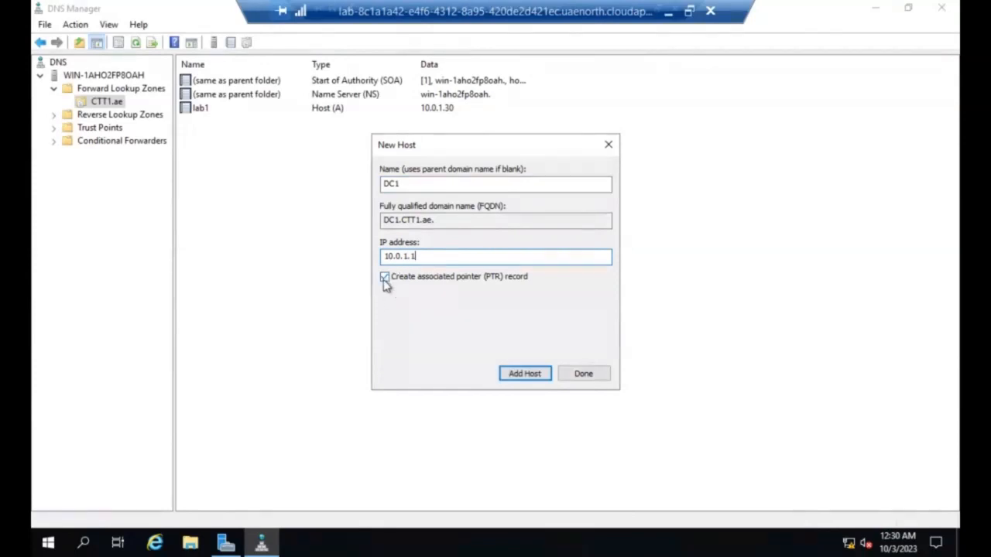
click(532, 375)
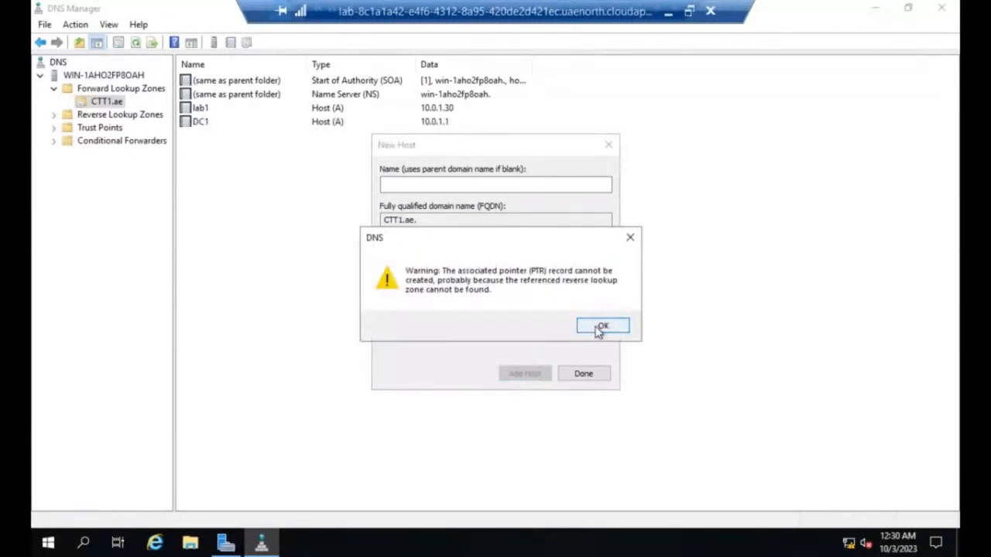
click(601, 327)
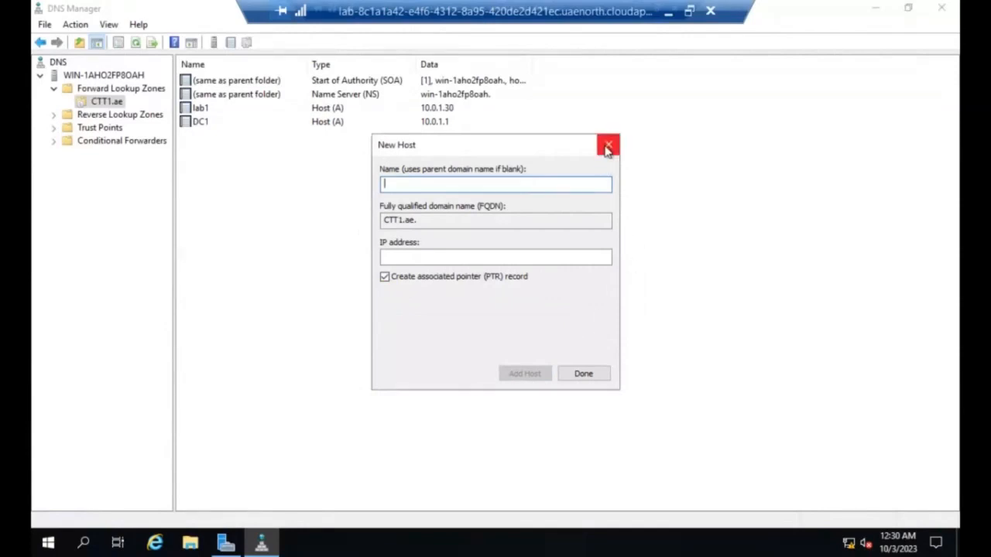
click(582, 373)
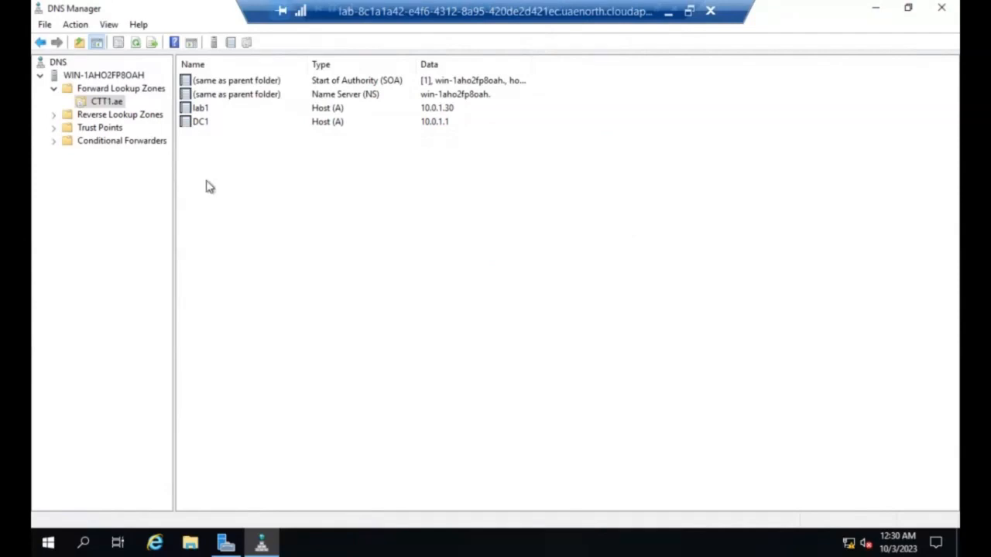
click(110, 116)
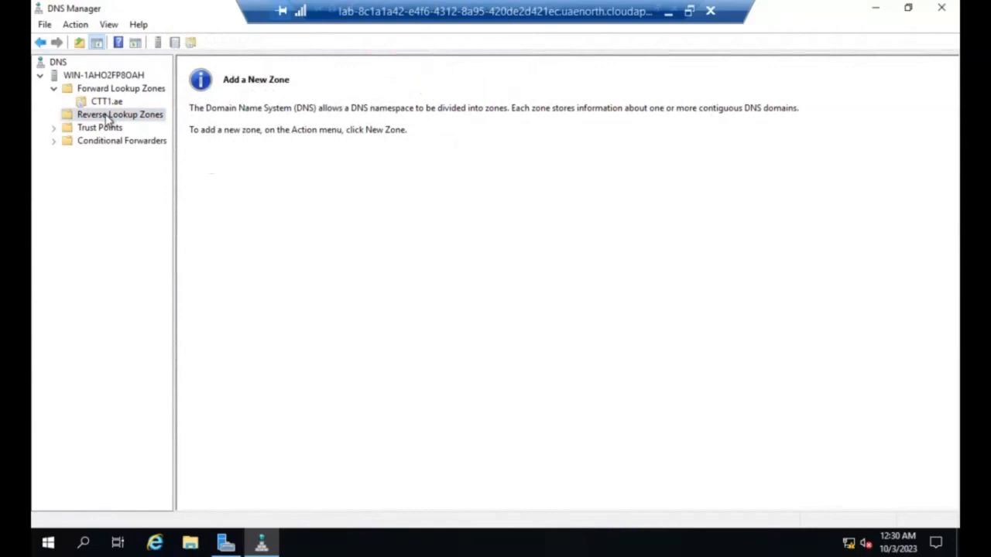
click(109, 26)
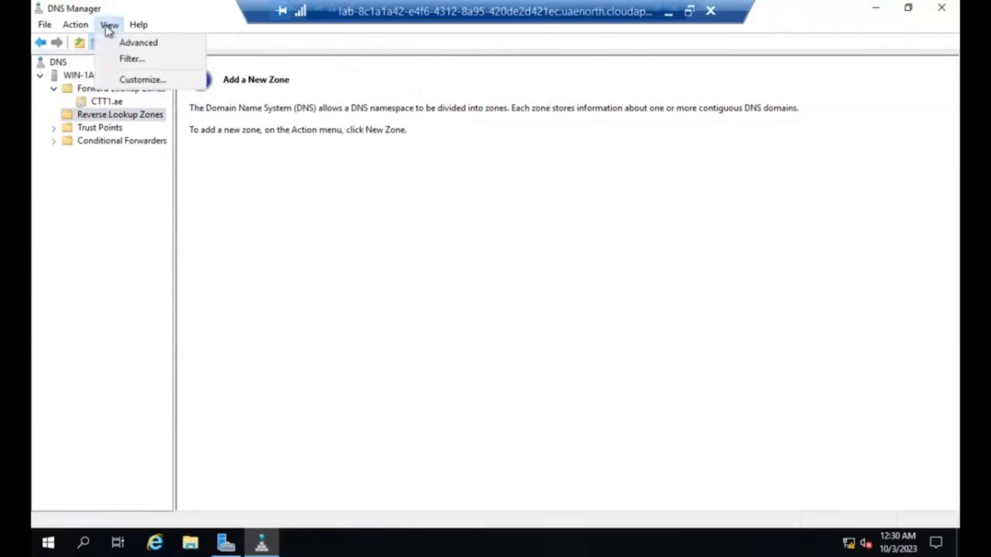
click(108, 26)
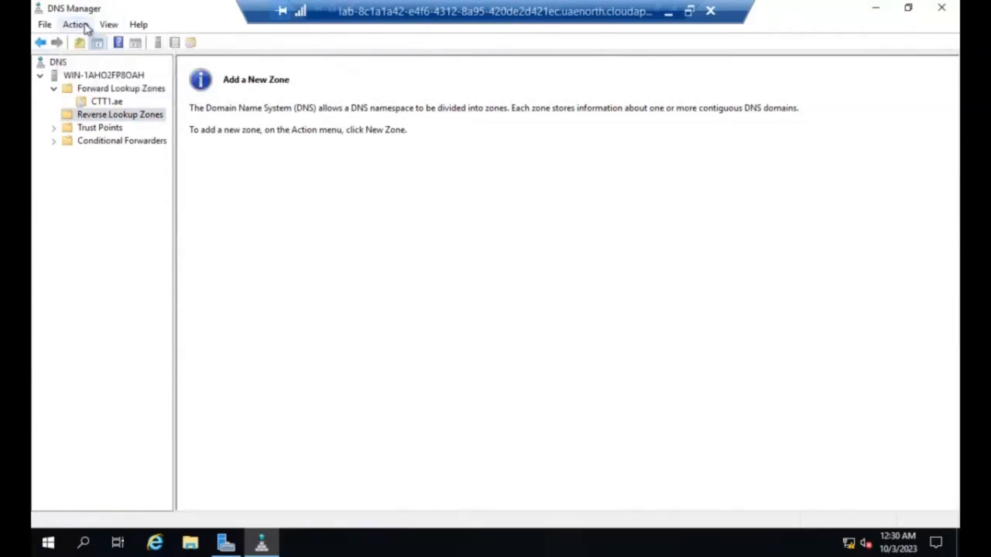
click(106, 115)
right_click(106, 116)
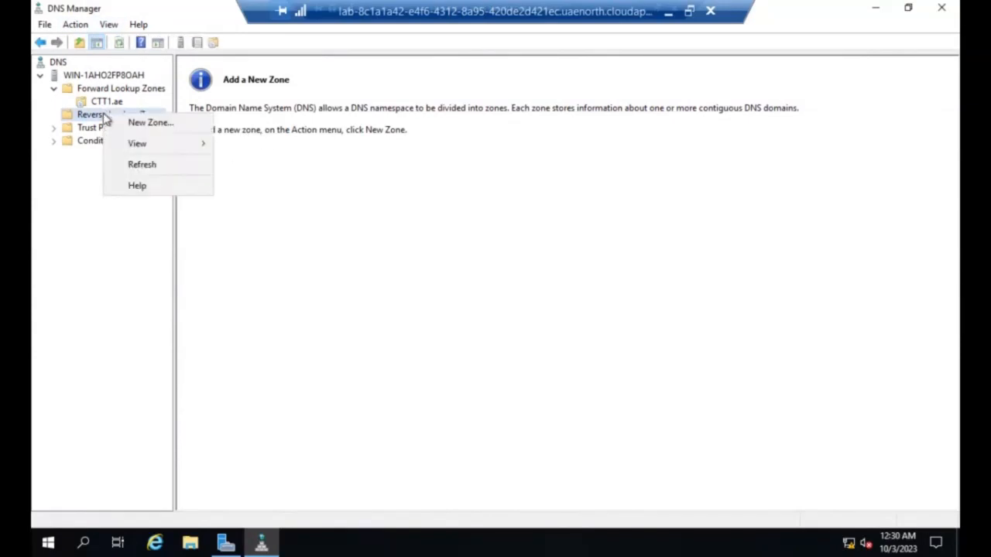
click(284, 118)
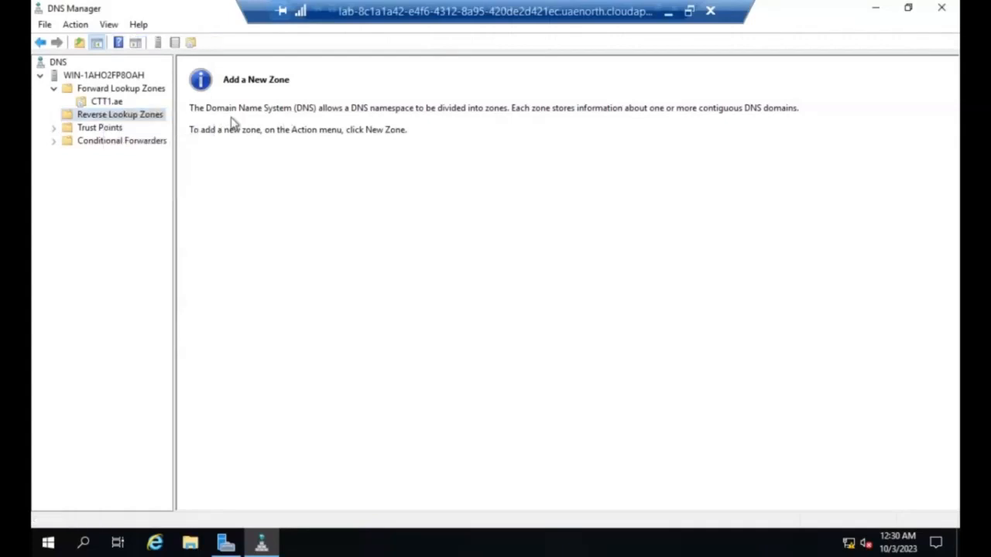
click(125, 115)
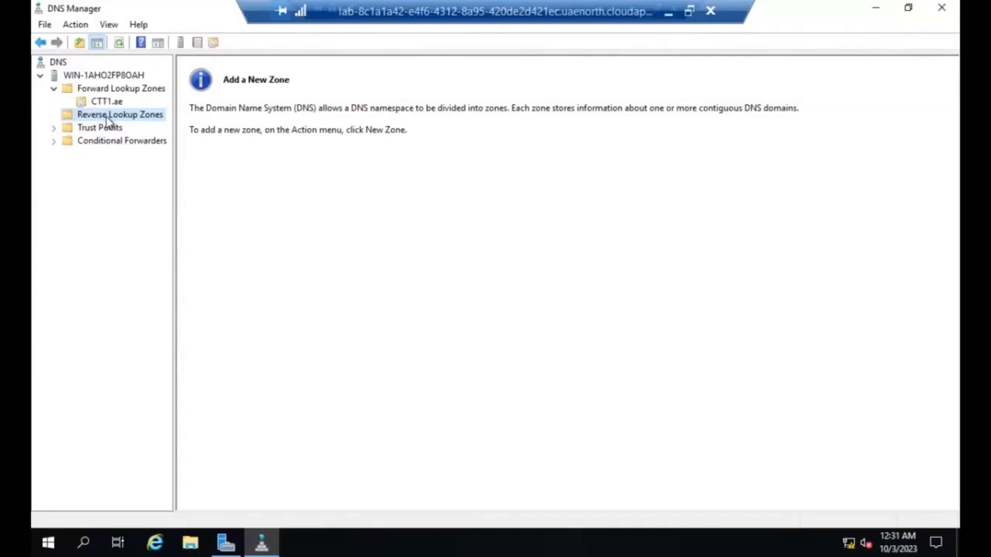
Step: Start a new zone under Reverse Lookup Zones as a Primary zone for IPv4 reverse lookup
click(55, 90)
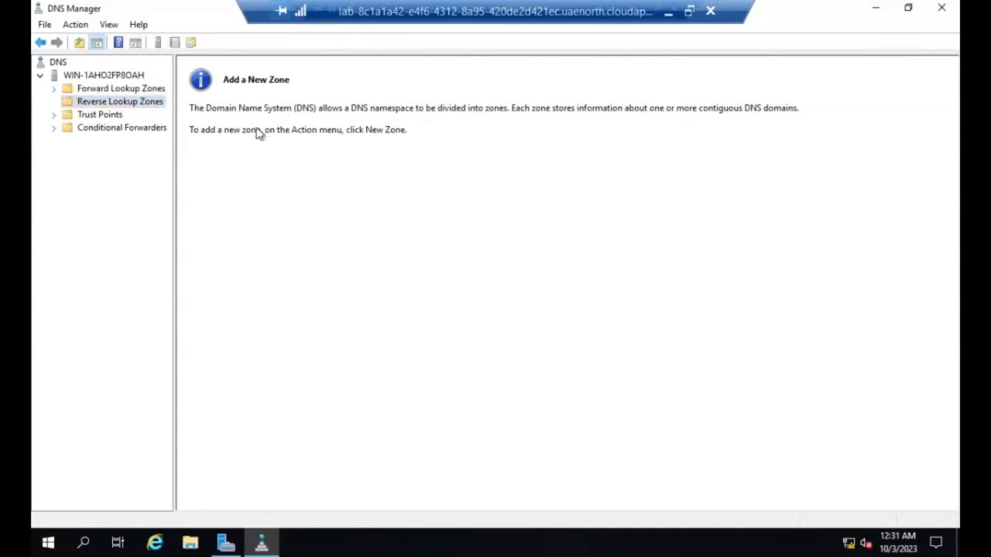
right_click(114, 103)
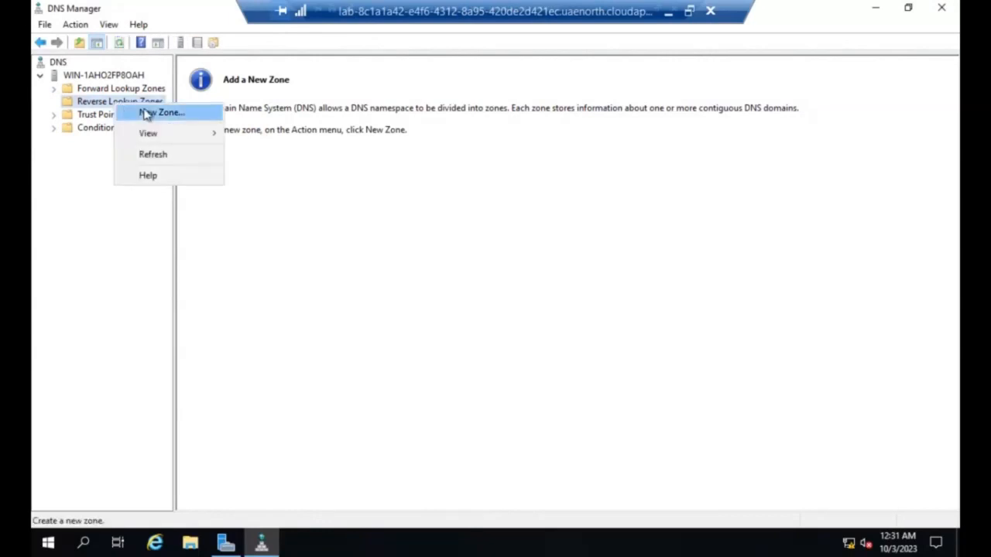
click(147, 114)
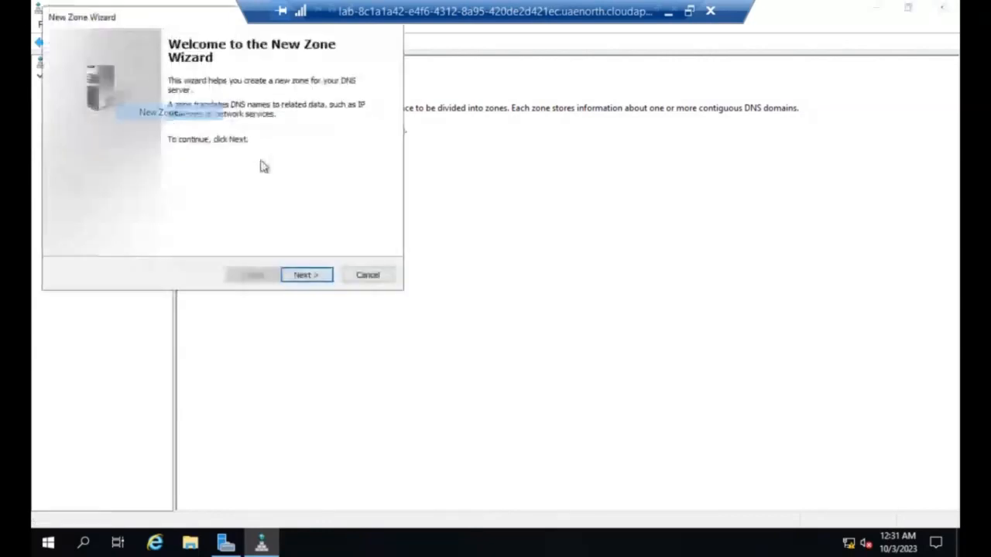
click(296, 280)
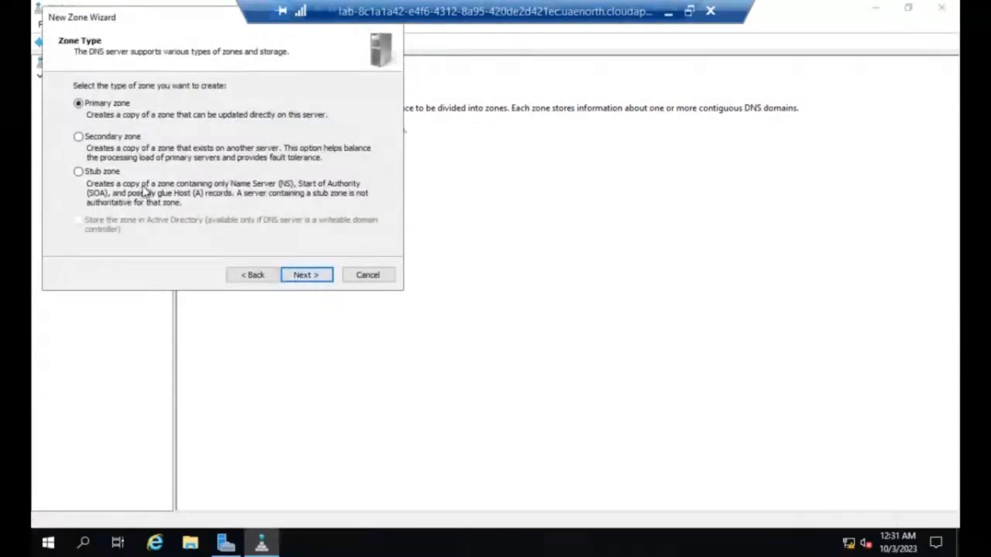
click(307, 276)
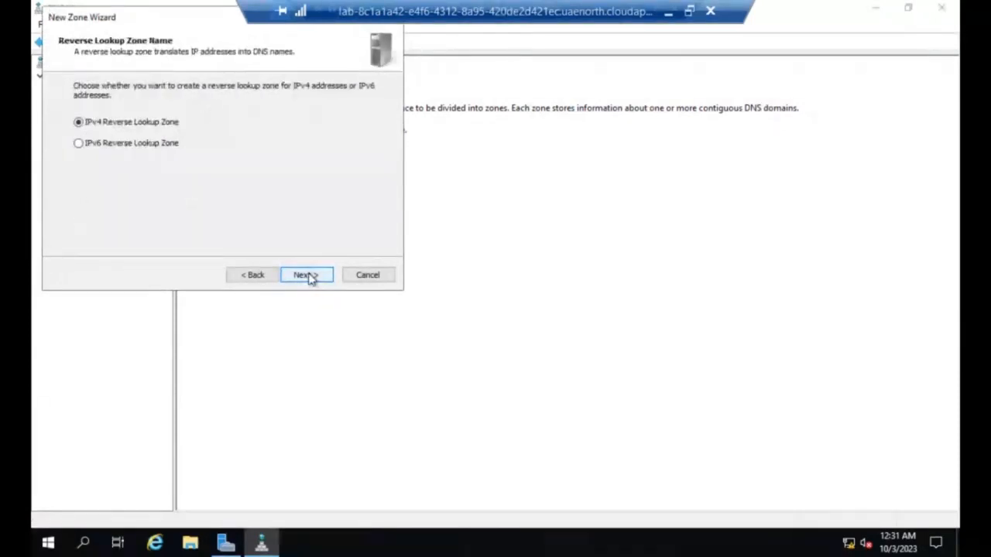
click(307, 275)
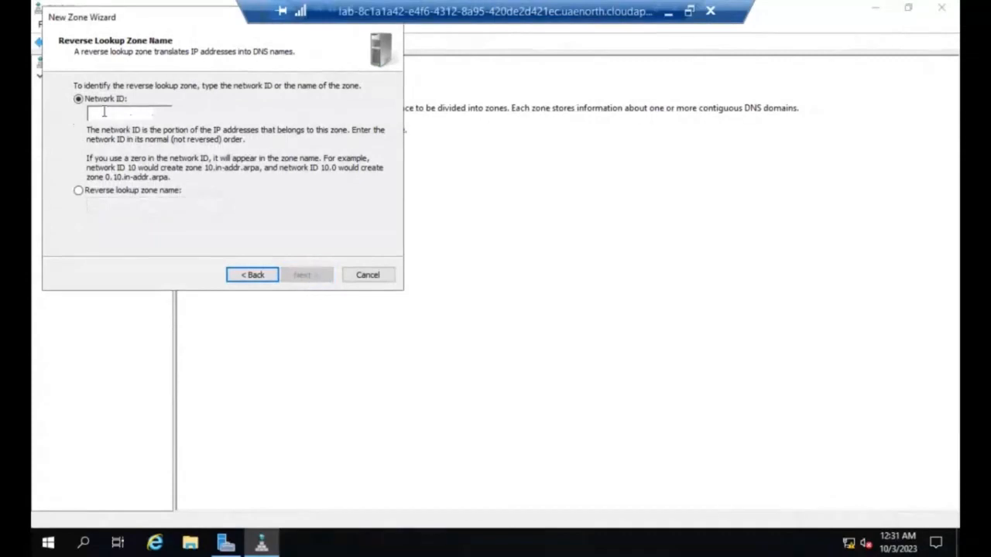
Step: Set the network ID to 10.0.1 and create the zone with the new file 1.0.10.in-addr.arpa.dns, not allowing dynamic updates
text(10.)
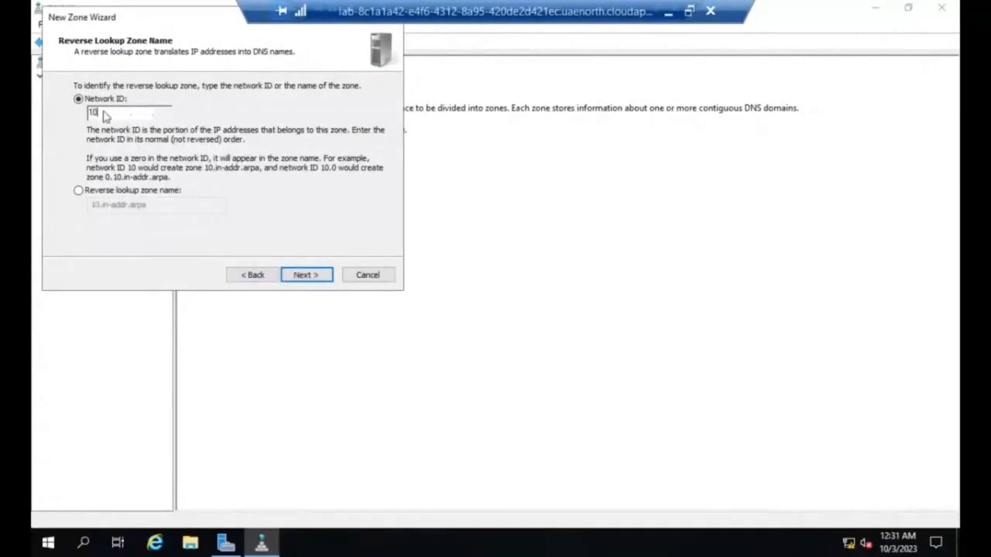
text(0.1)
click(295, 278)
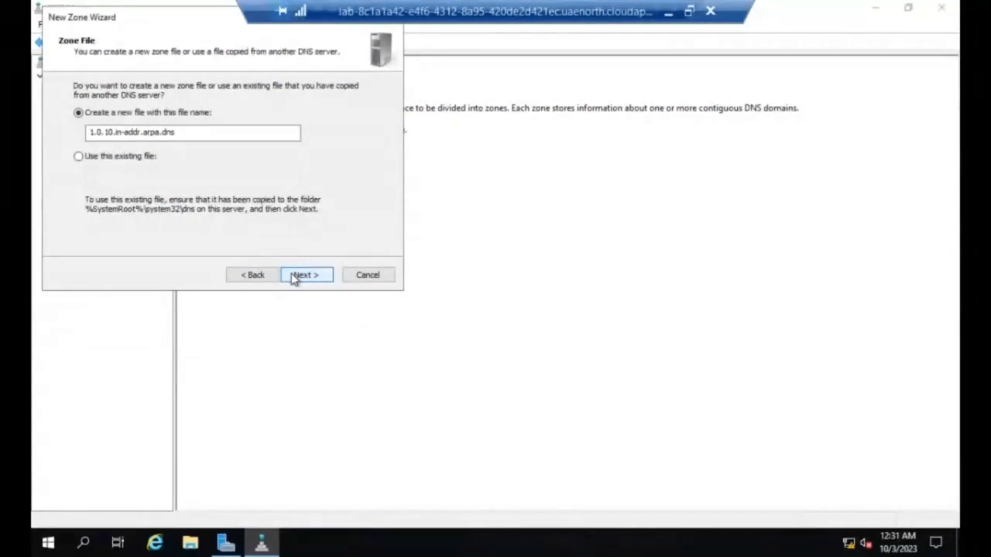
click(294, 277)
click(294, 277)
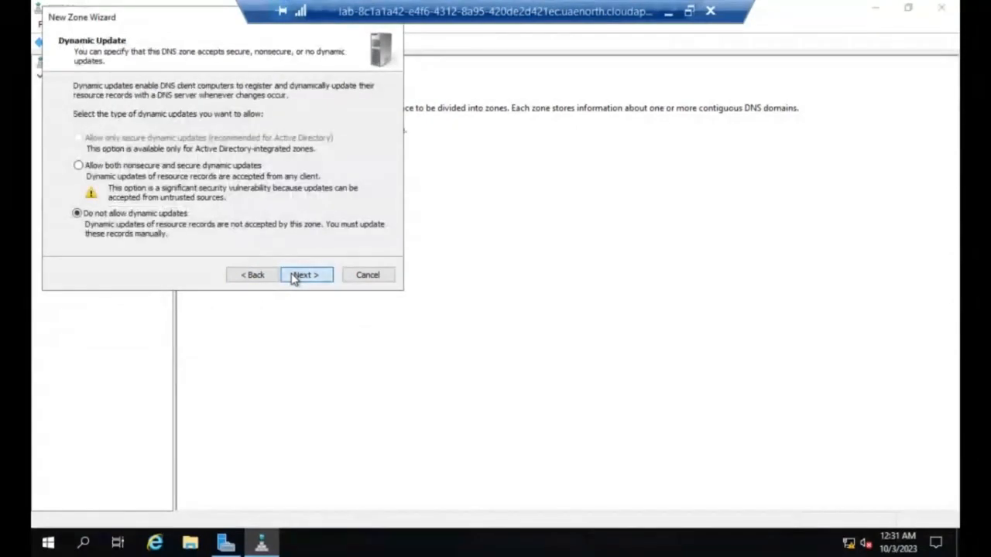
click(295, 277)
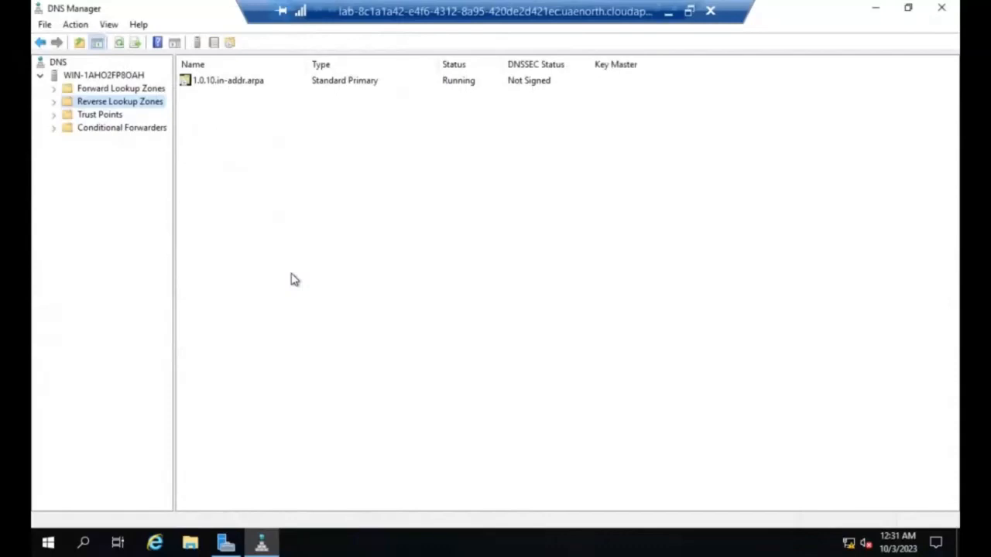
Step: Open the 1.0.10.in-addr.arpa zone and start a new pointer (PTR) record in it
right_click(217, 107)
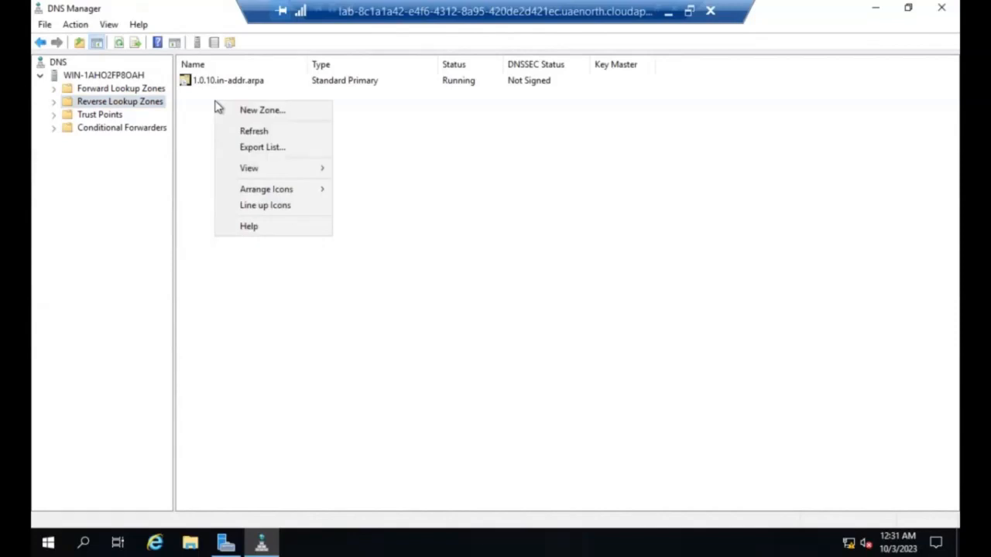
click(206, 80)
double_click(206, 80)
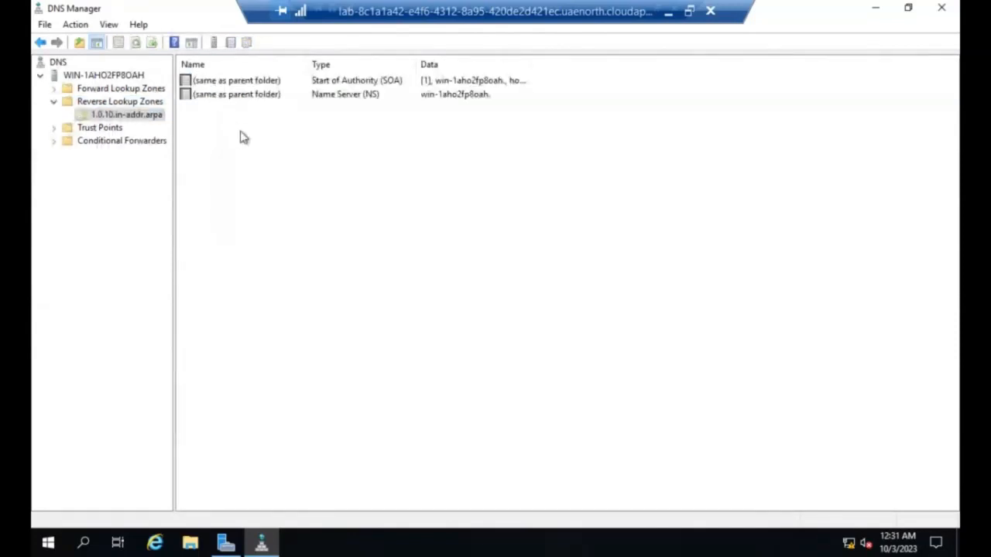
right_click(234, 99)
click(207, 126)
right_click(230, 148)
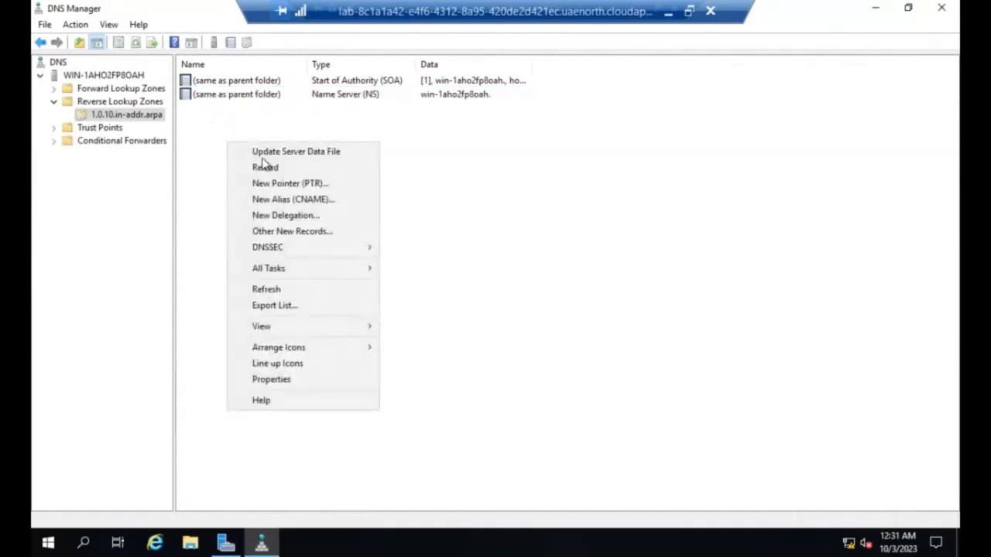
click(276, 184)
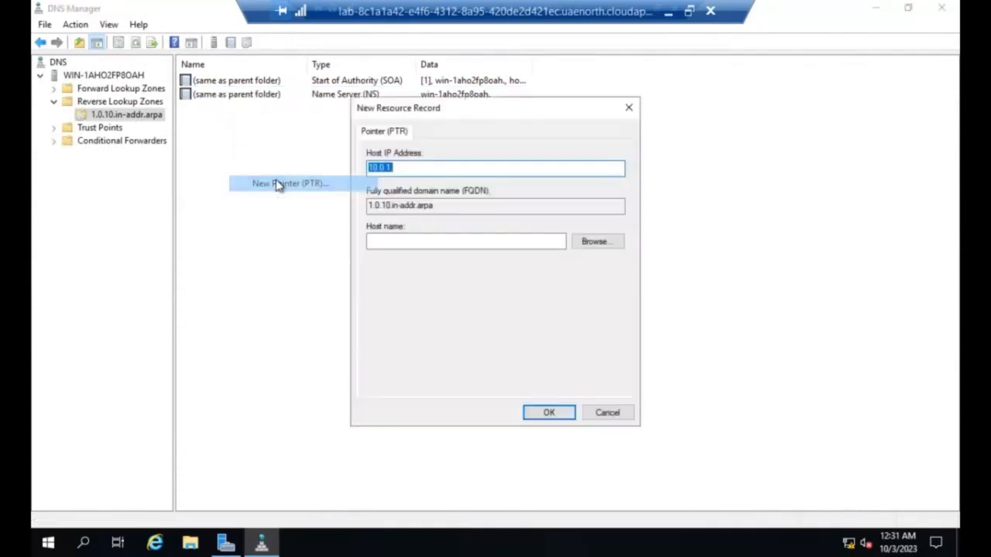
Step: Create the pointer record with host IP address 10.0.1.31 and host name MBRServer
click(407, 172)
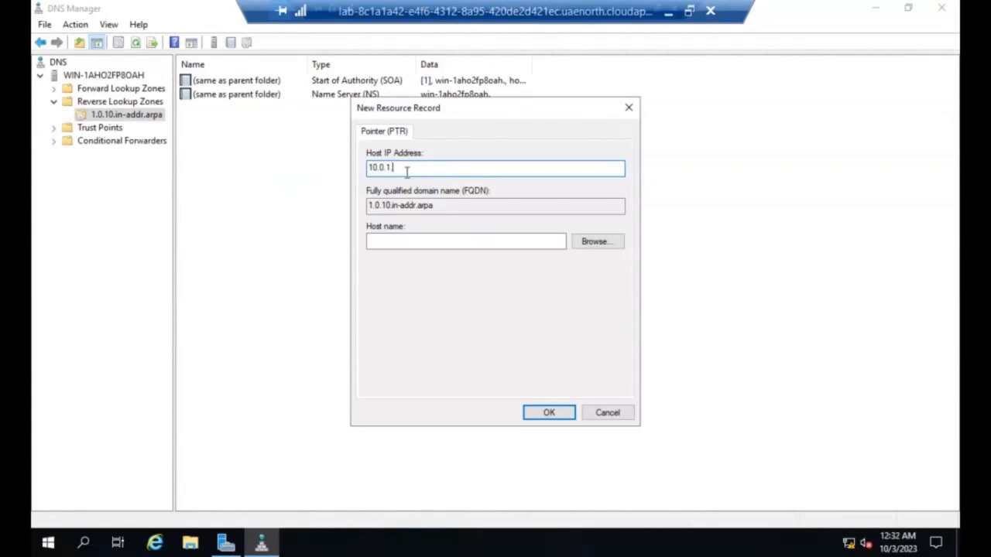
text(31)
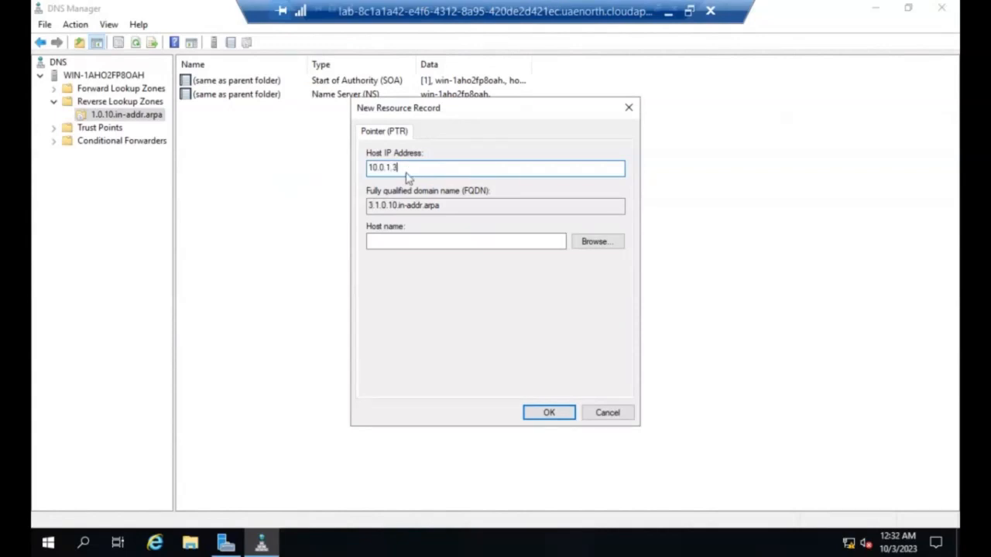
click(418, 244)
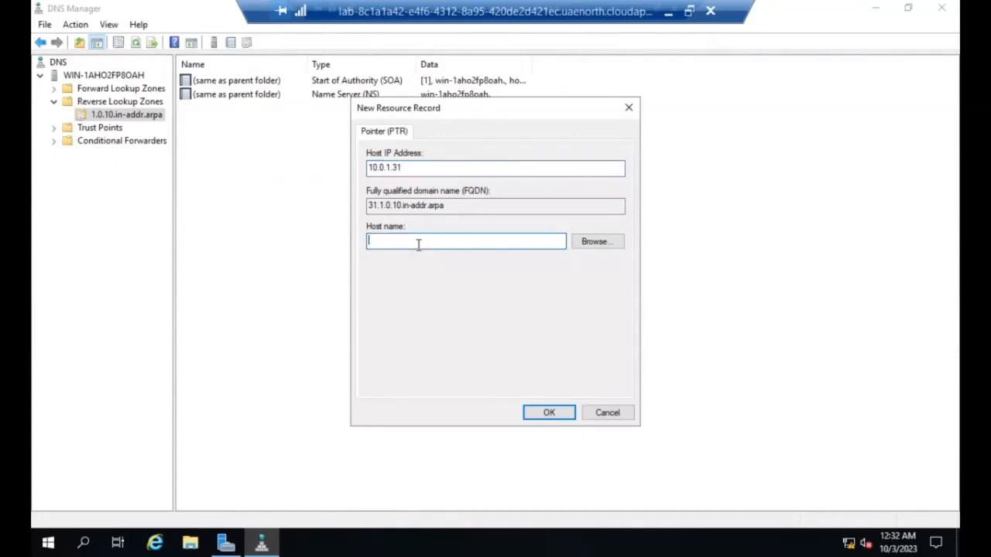
text(MBR)
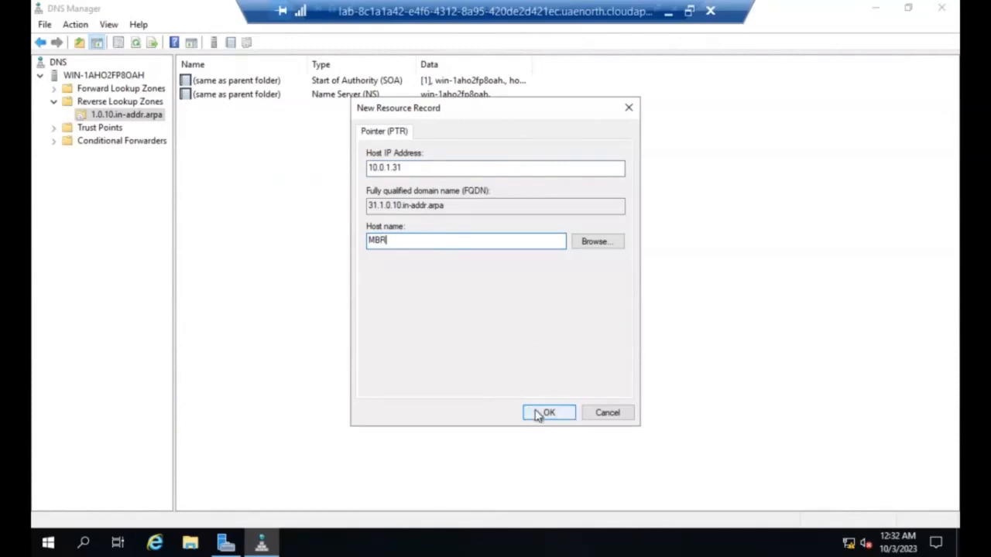
text(Server)
click(549, 418)
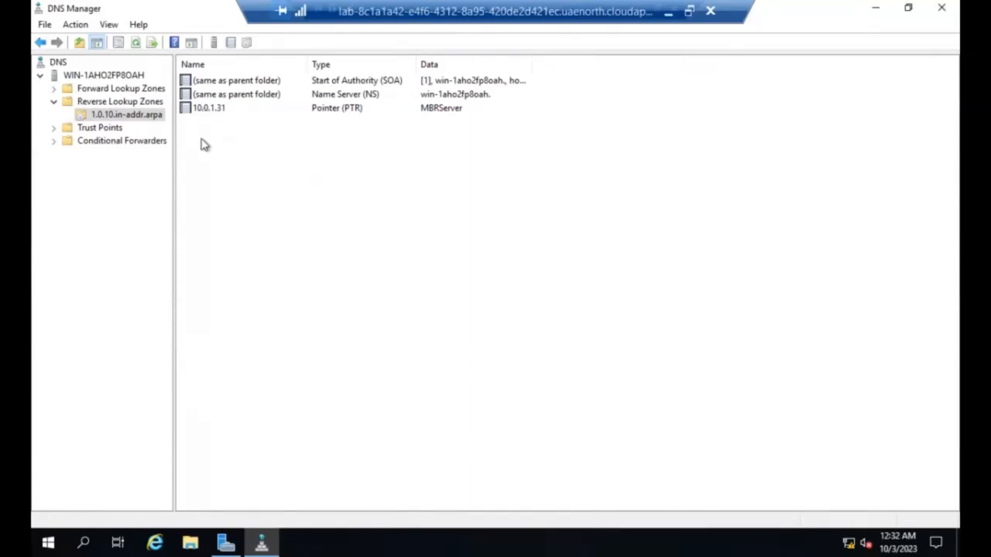
Step: Open the CTT1.ae zone under Forward Lookup Zones and start a new alias (CNAME) record in it
click(116, 91)
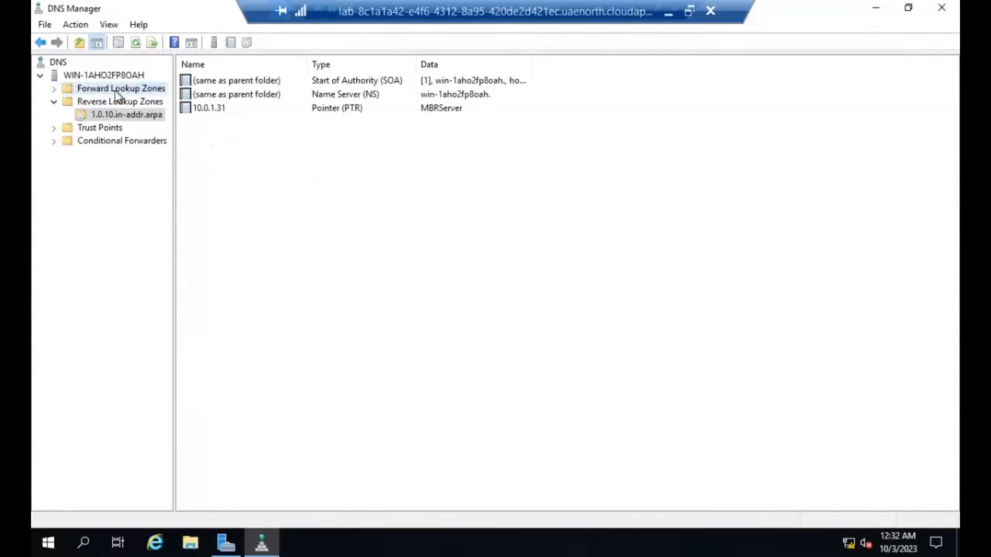
right_click(256, 123)
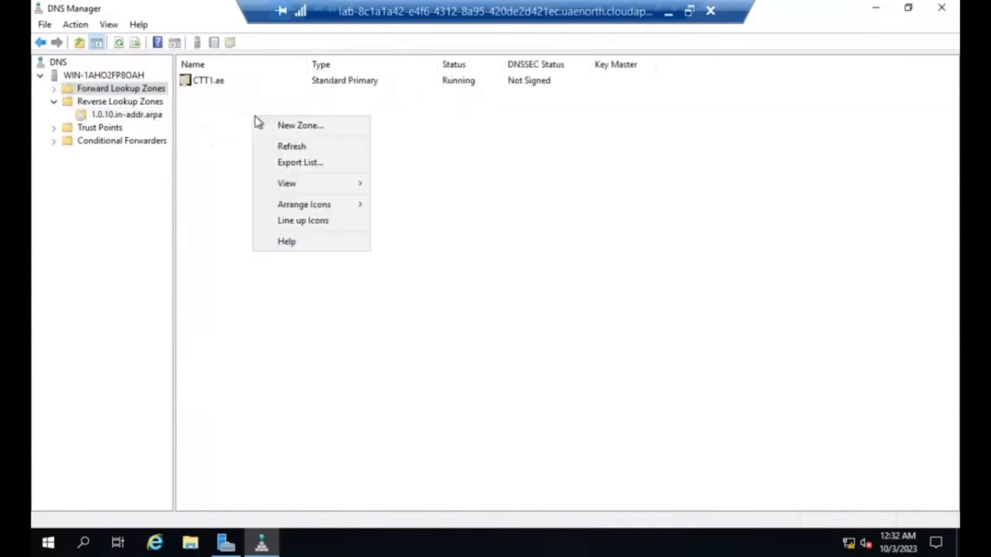
double_click(217, 81)
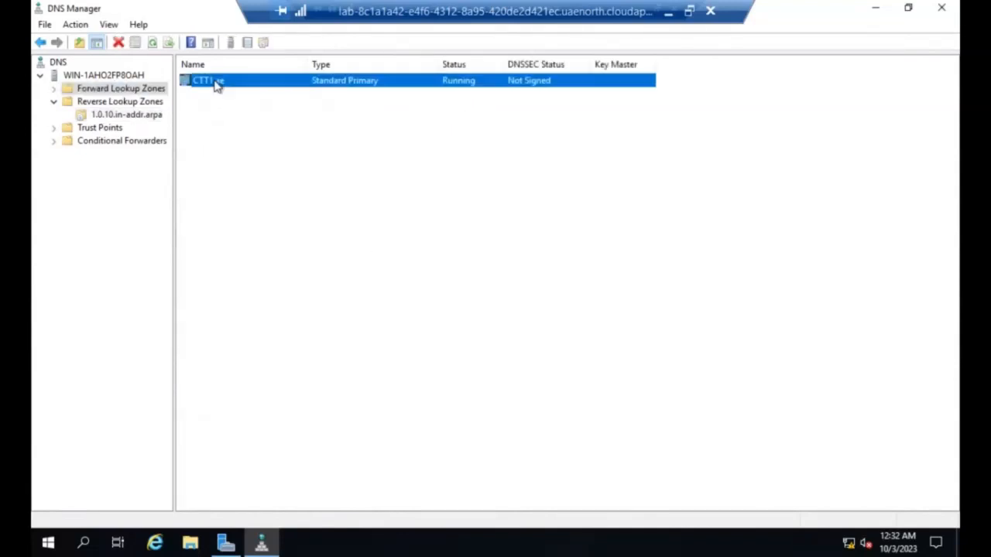
right_click(251, 171)
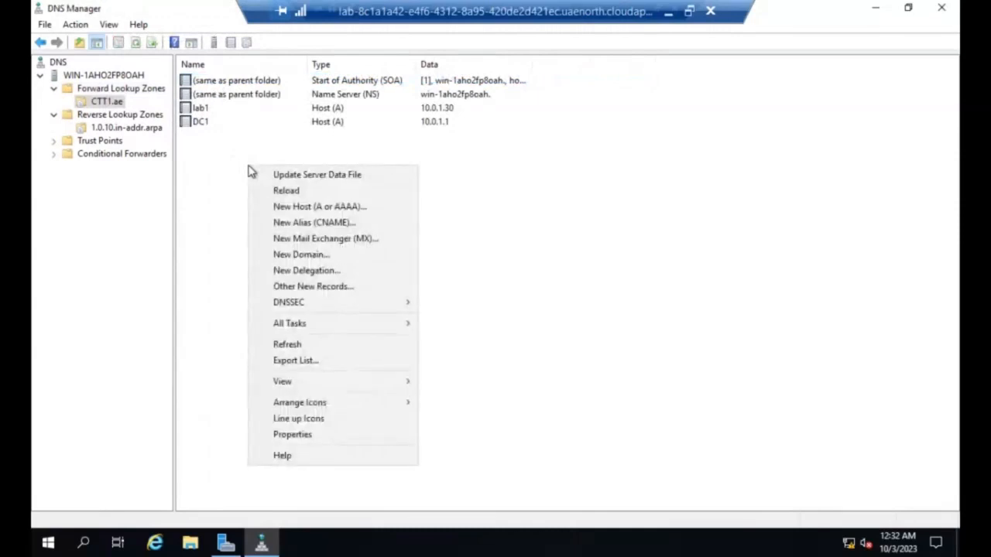
click(120, 90)
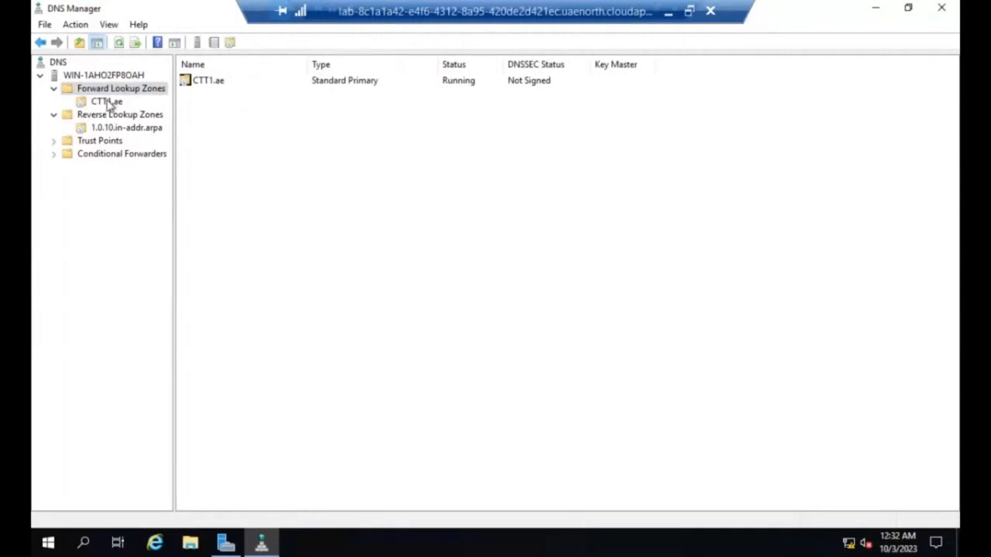
click(108, 102)
right_click(240, 162)
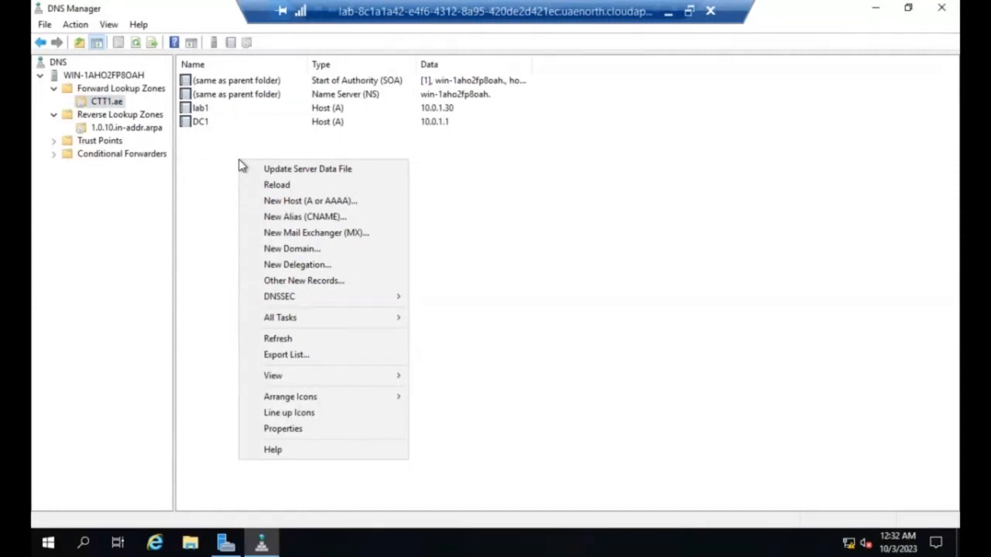
click(329, 218)
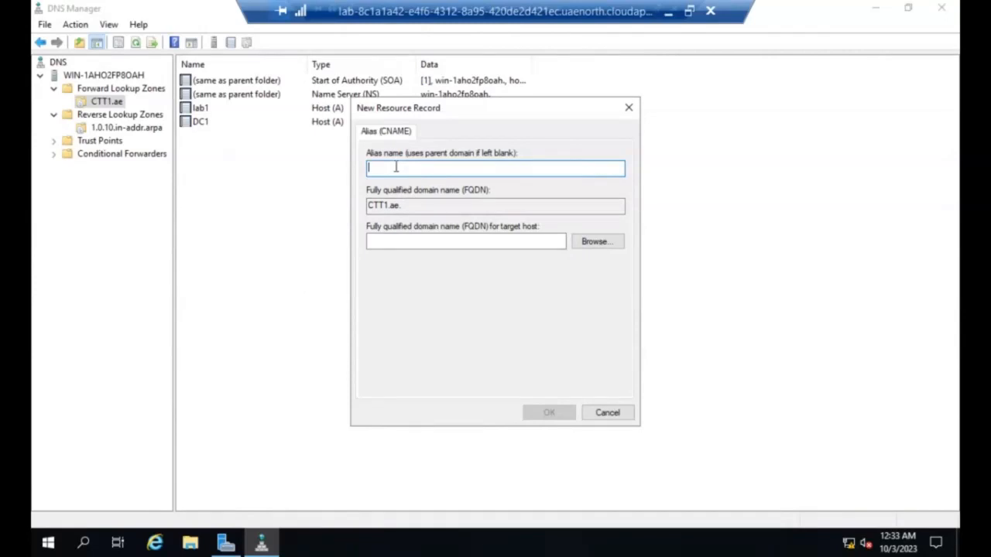
Step: Enter DCSERVER as the alias name of the new CNAME record
text(DE)
key(BackSpace)
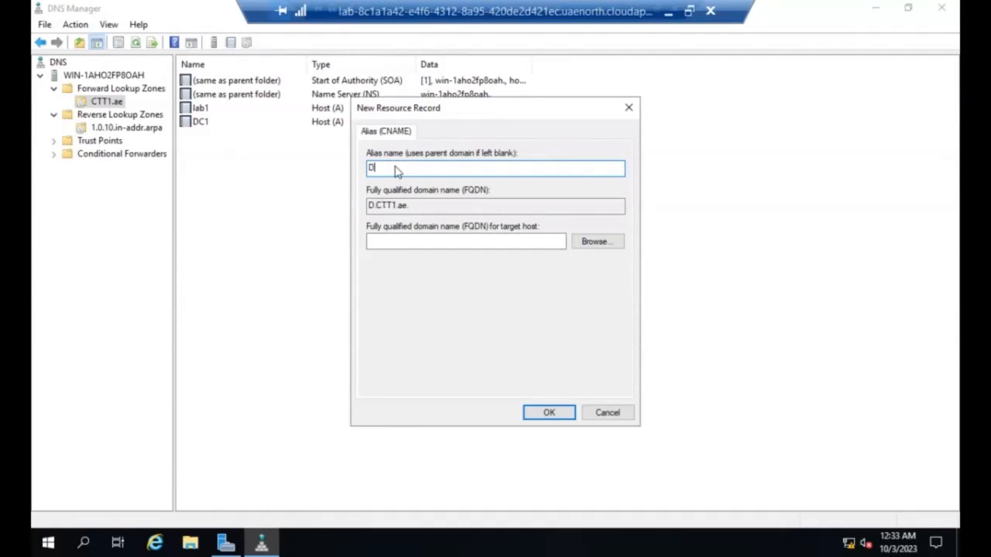
text(CSERVER)
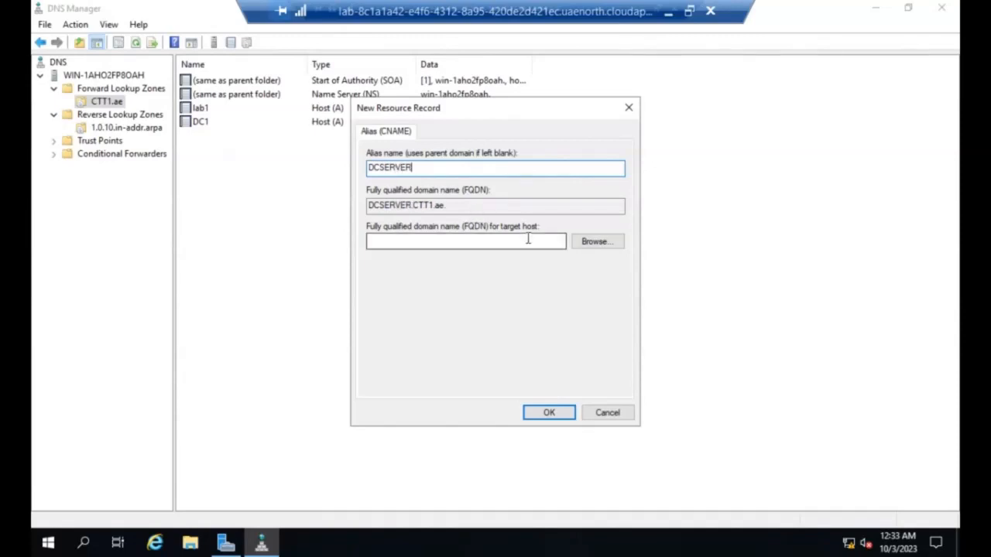
Step: Browse to the DC1 host in the CTT1.ae zone as the alias's target host and create the CNAME record
click(589, 242)
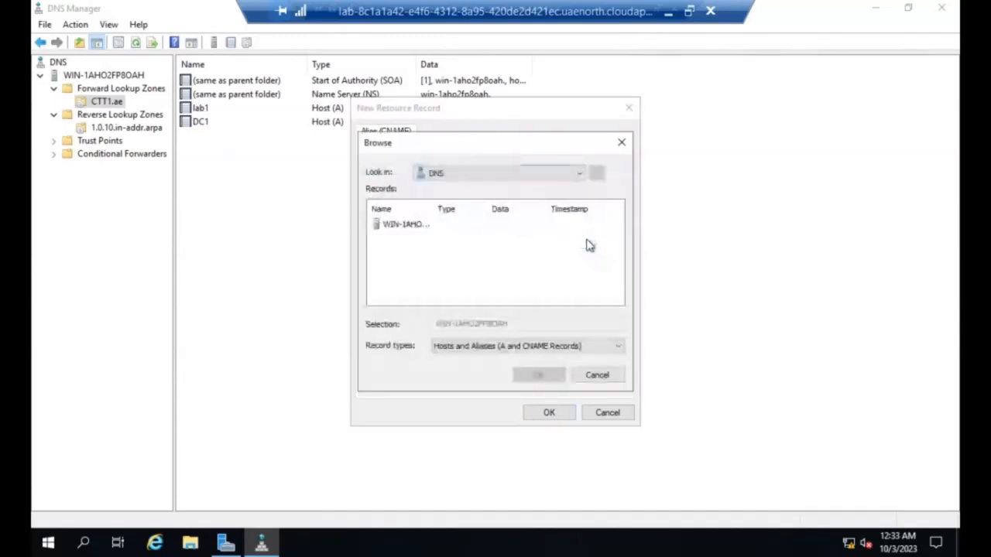
click(424, 230)
click(533, 374)
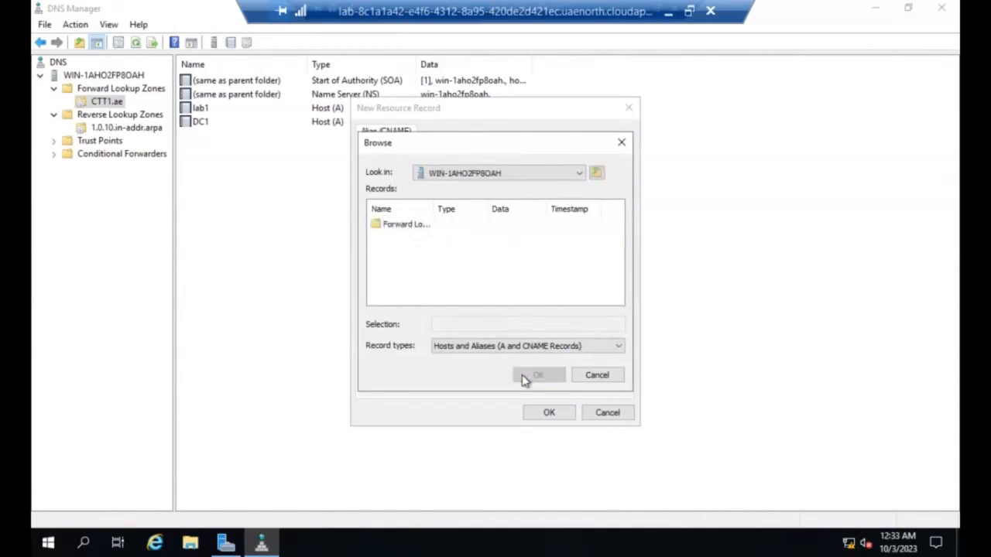
click(539, 415)
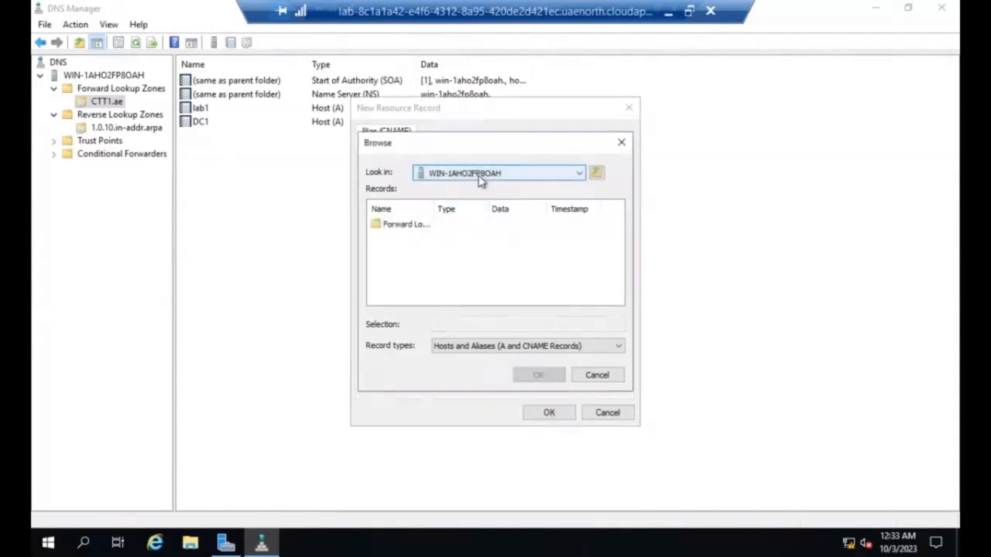
double_click(407, 230)
double_click(407, 230)
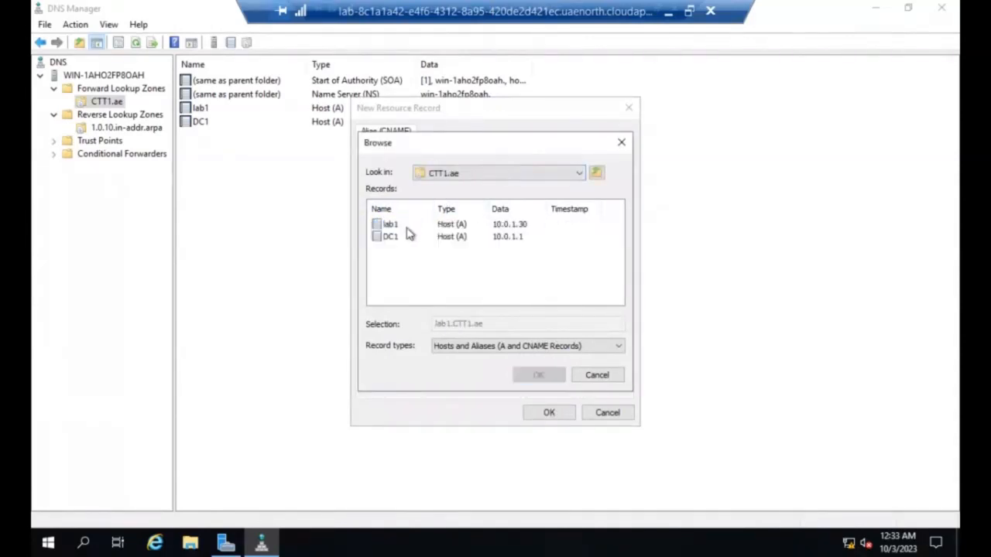
click(395, 238)
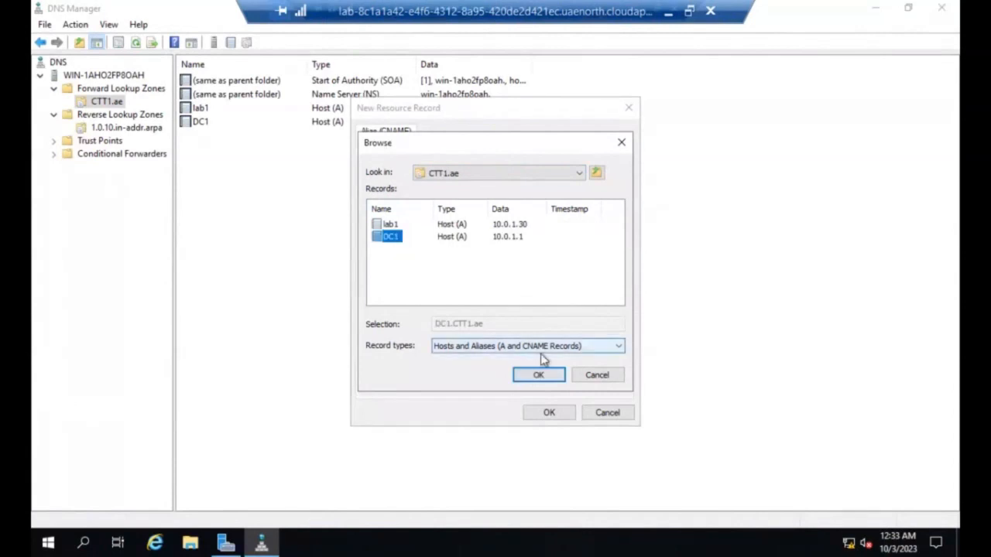
click(540, 377)
click(548, 413)
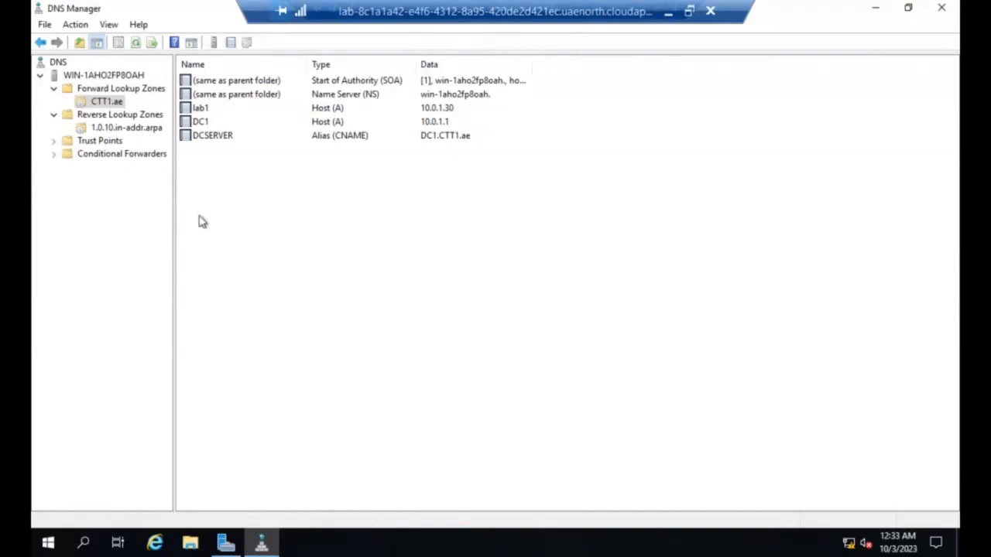
Step: Start a new mail exchanger (MX) record in the CTT1.ae zone with user1 as the host or child domain
right_click(222, 186)
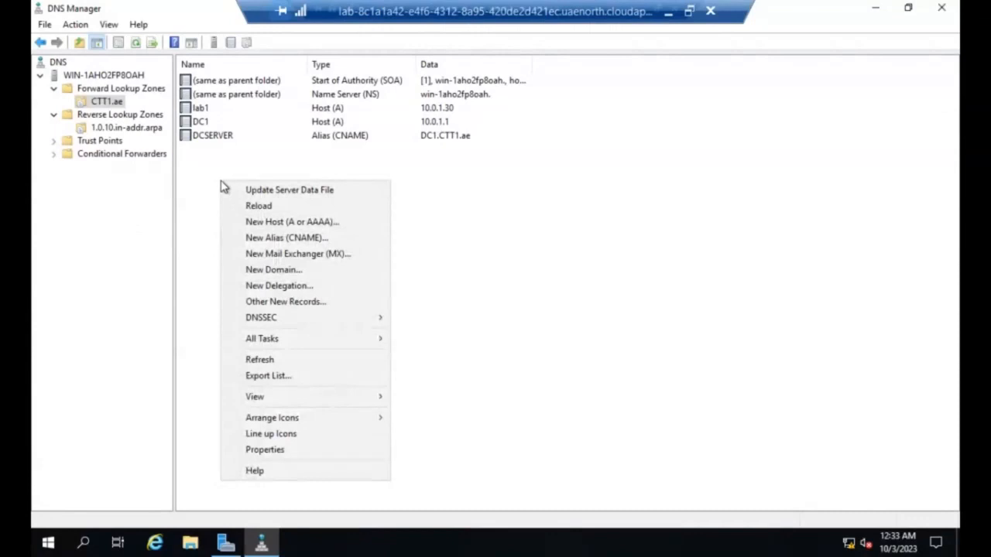
click(297, 257)
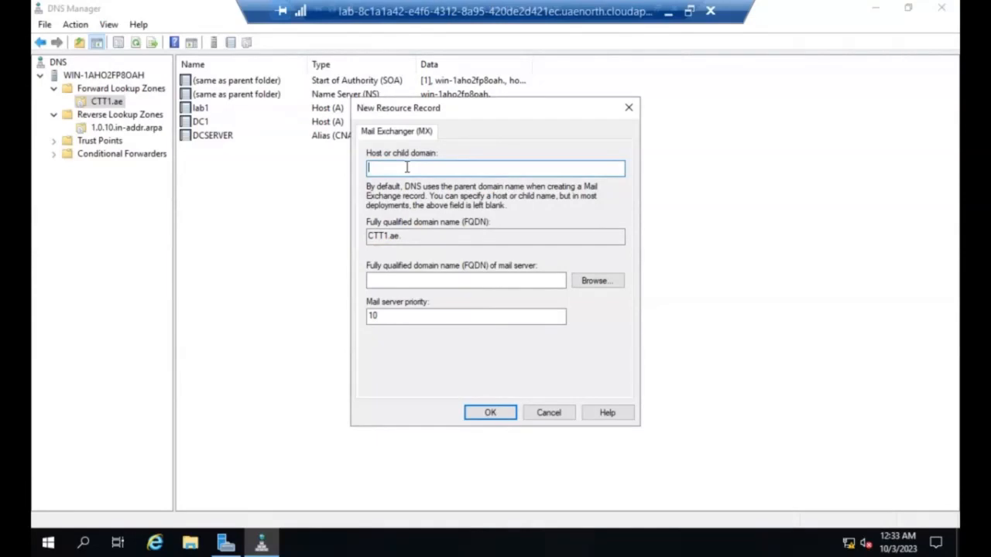
text(user1)
Step: Browse to the DC1 host in the CTT1.ae zone as the mail server and create the MX record
click(594, 286)
double_click(407, 227)
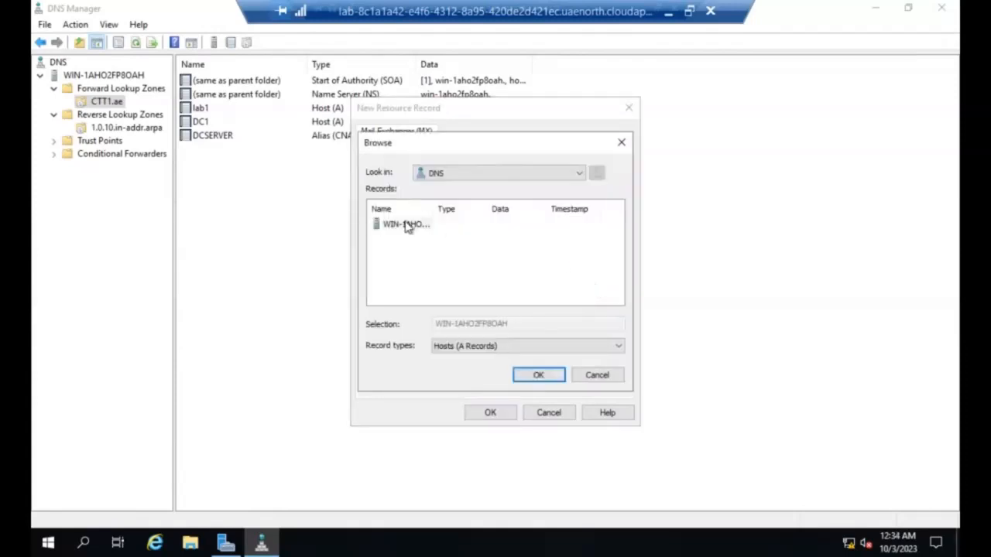
double_click(404, 225)
click(404, 224)
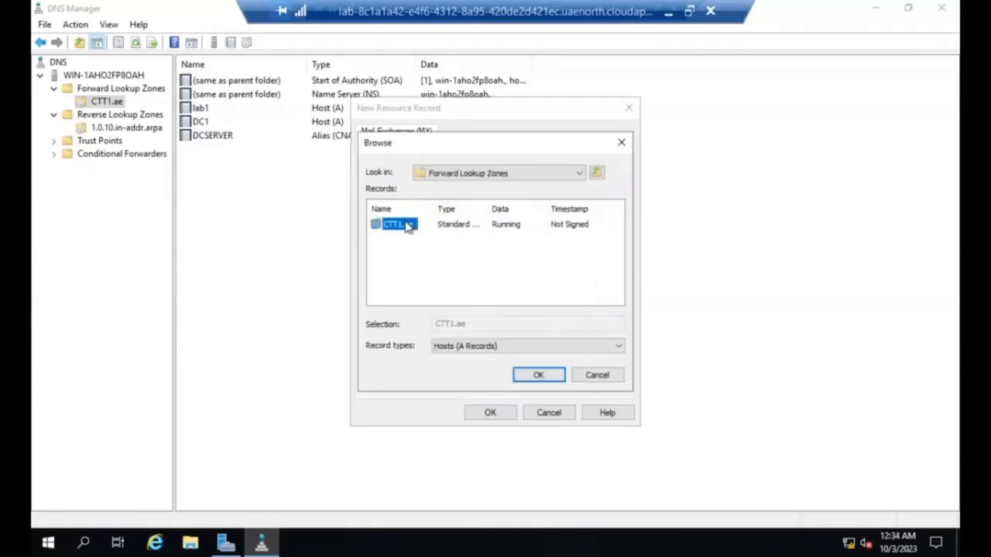
double_click(408, 226)
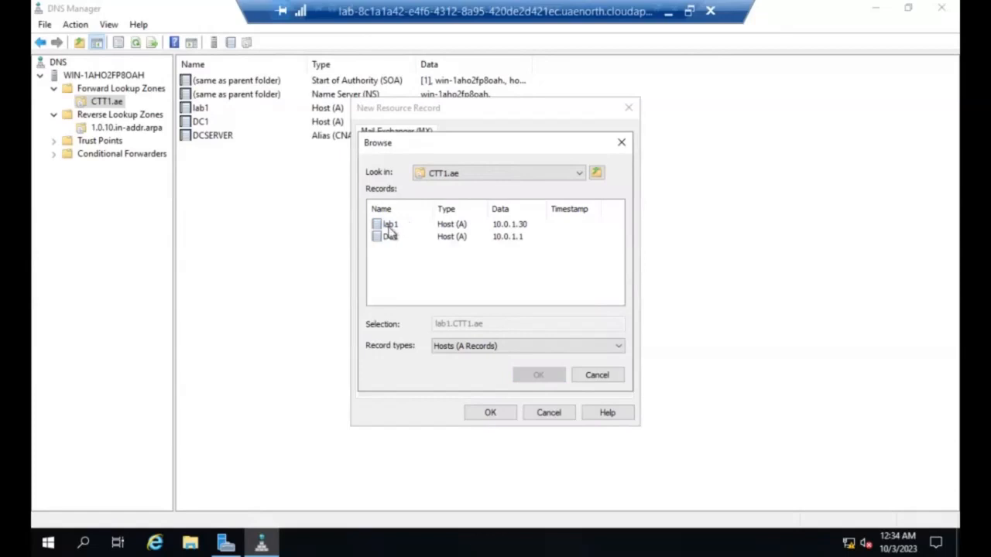
click(389, 236)
click(539, 375)
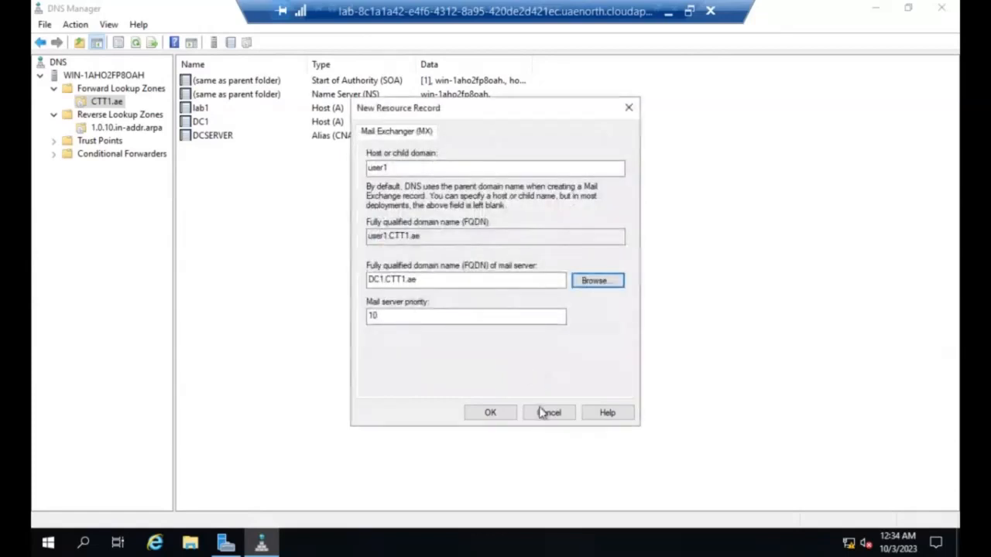
click(490, 414)
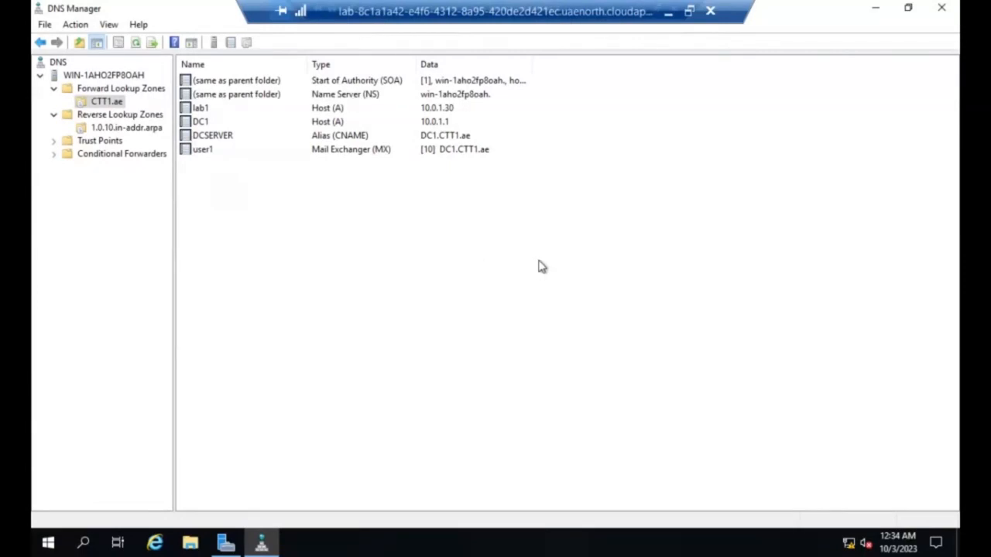
Step: Minimize DNS Manager, Server Manager and the remote desktop session to return to the local browser window
click(878, 10)
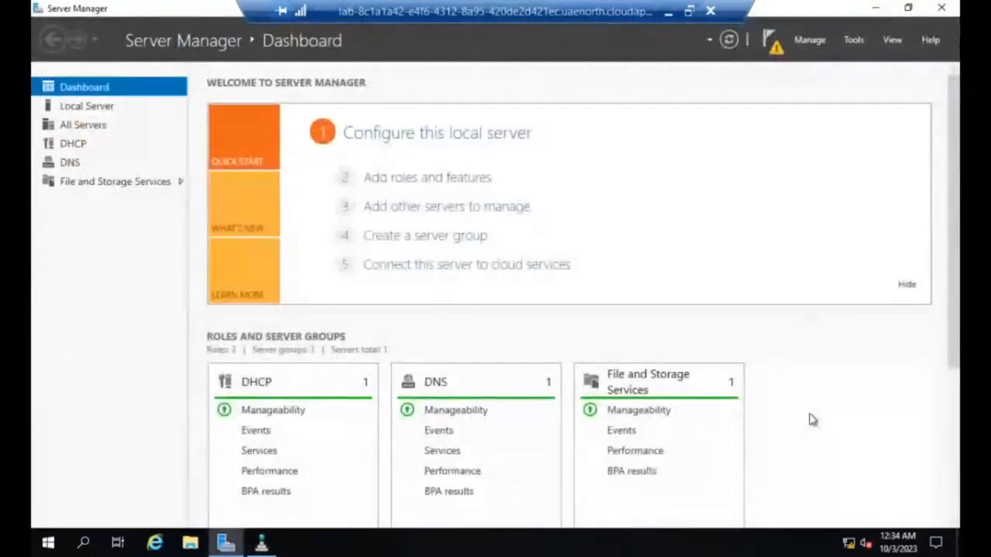
click(873, 10)
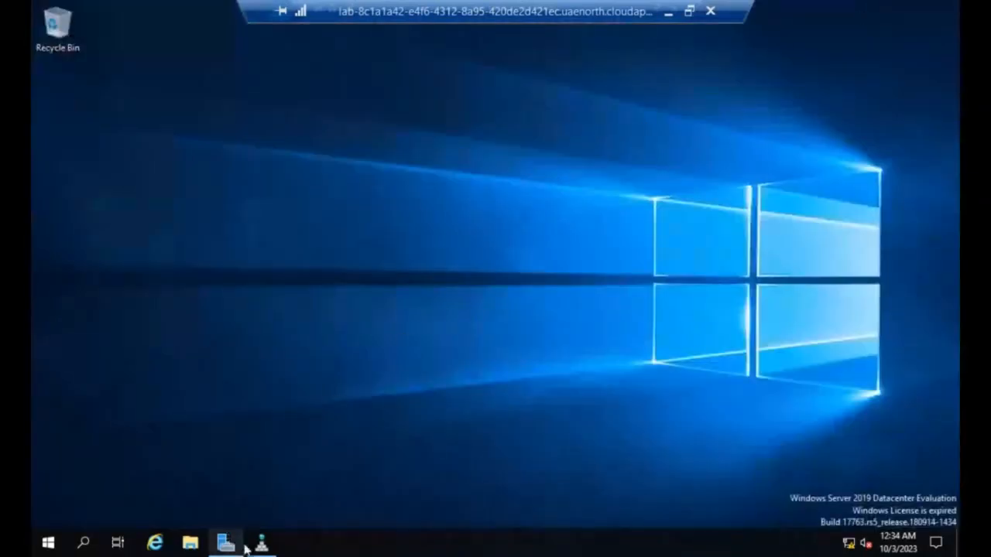
click(668, 10)
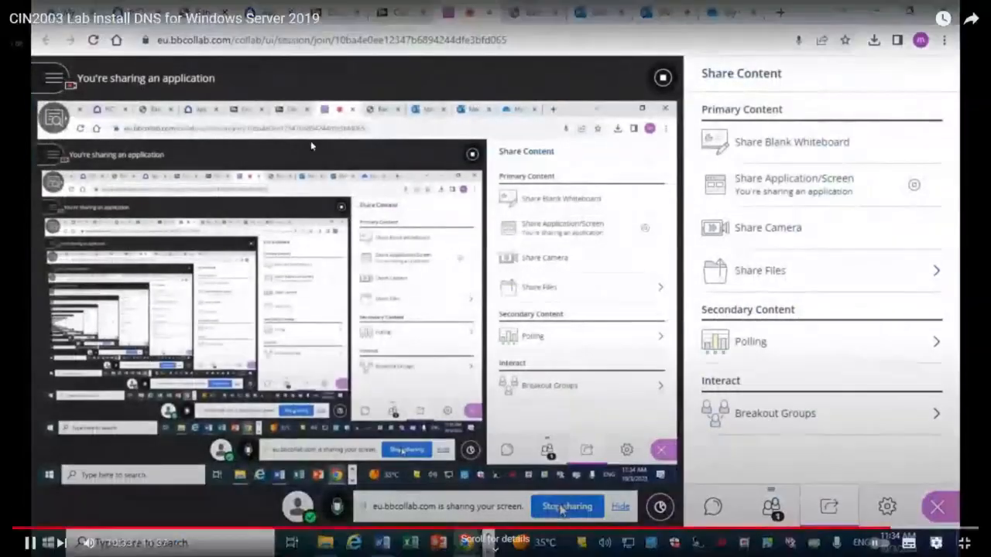
click(311, 146)
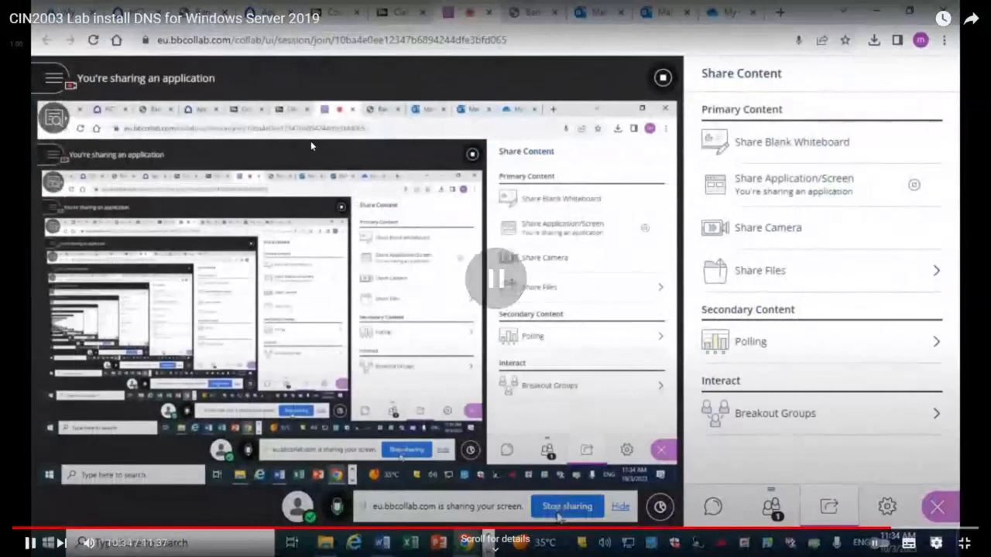